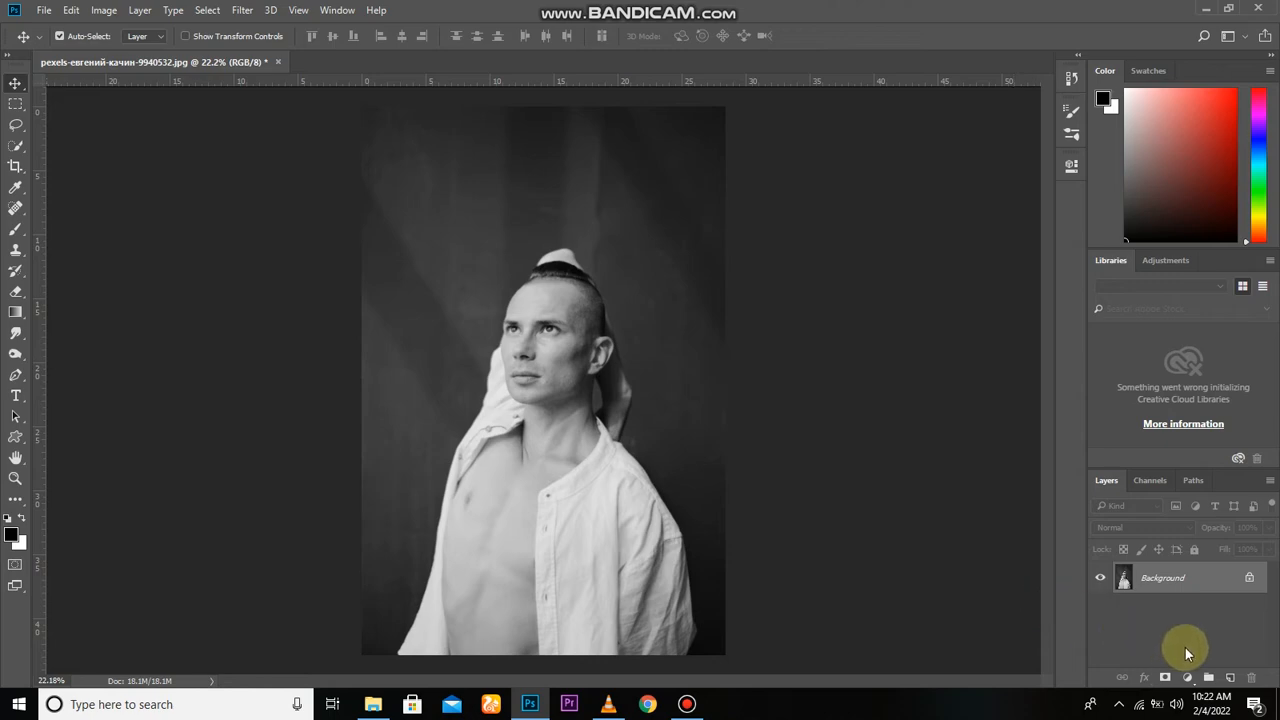
- Add a Levels adjustment layer with input levels 75, 0.89 and 248 and output white 247, and compare the image with and without it
{"action": "left_click", "coordinate": [1186, 677]}
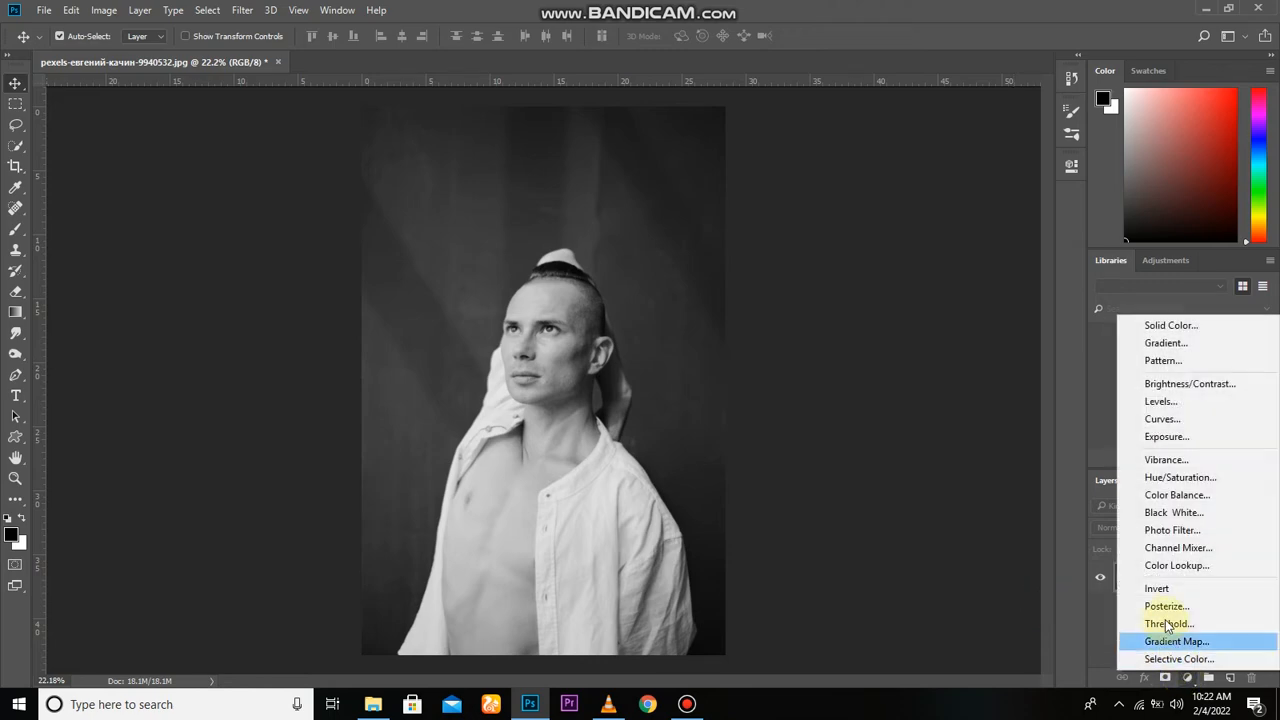
{"action": "left_click", "coordinate": [1179, 404]}
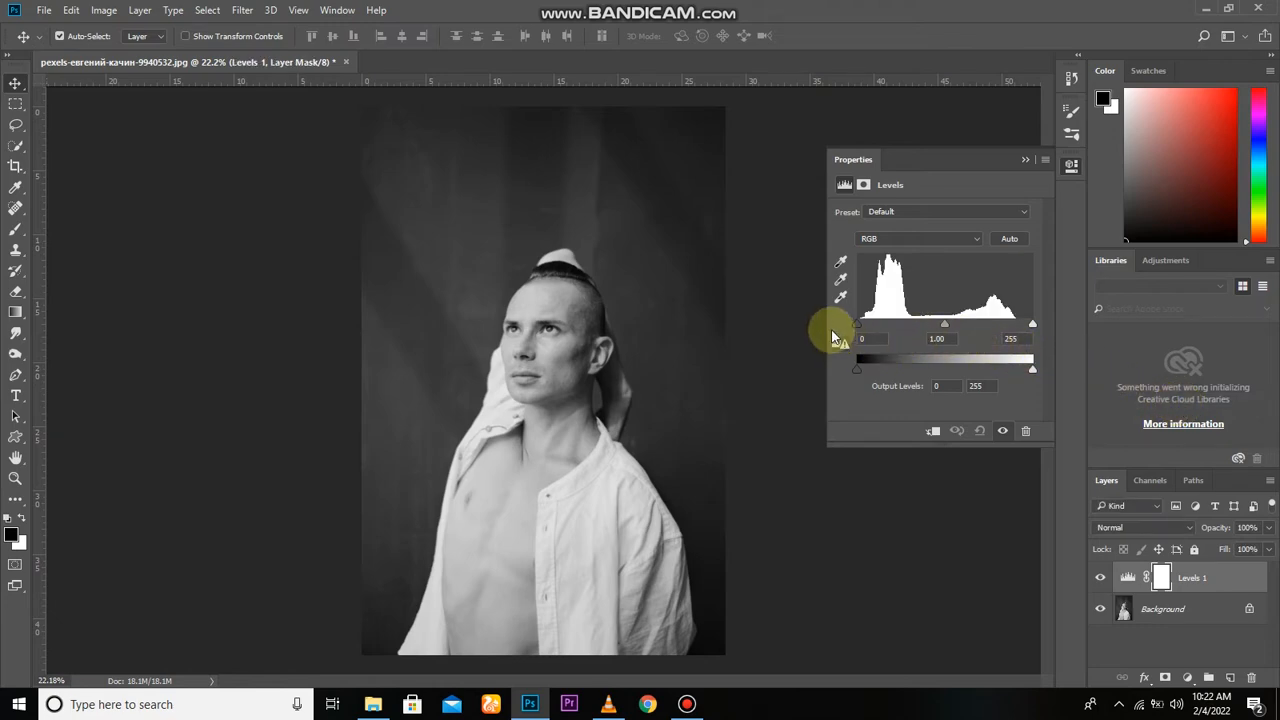
{"action": "left_click_drag", "start_coordinate": [857, 325], "coordinate": [913, 336]}
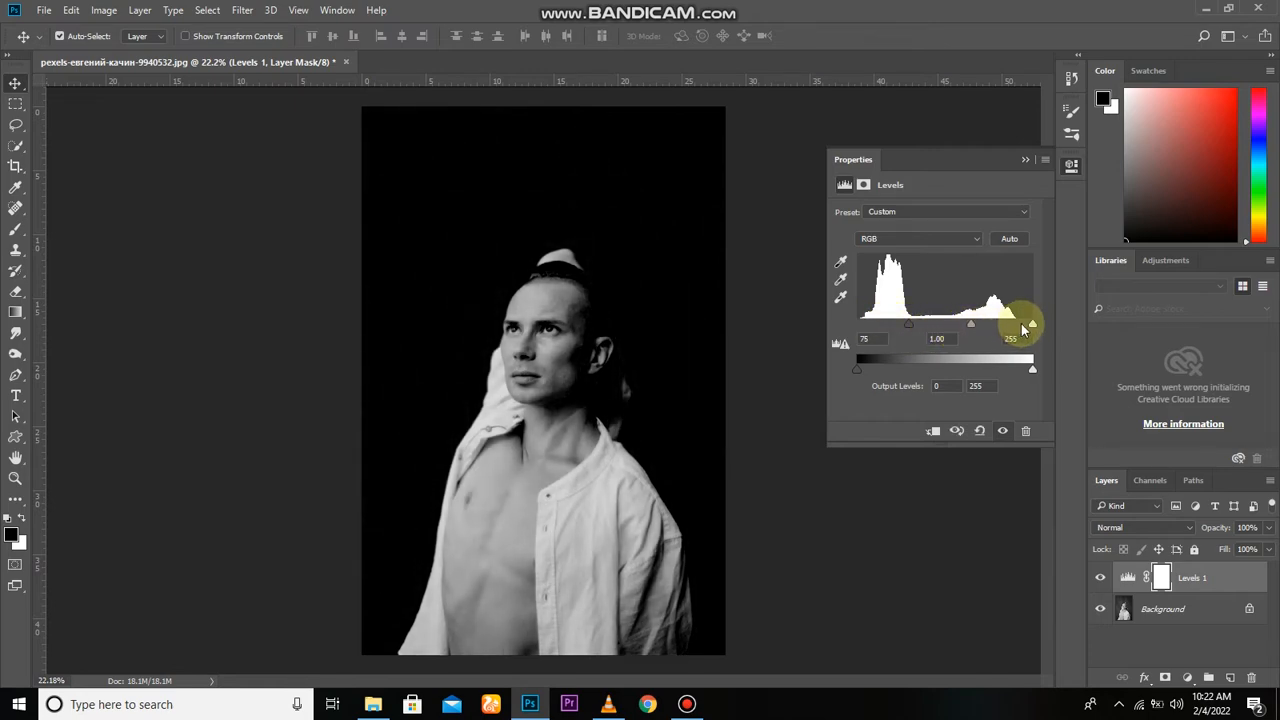
{"action": "left_click_drag", "start_coordinate": [1031, 326], "coordinate": [970, 332]}
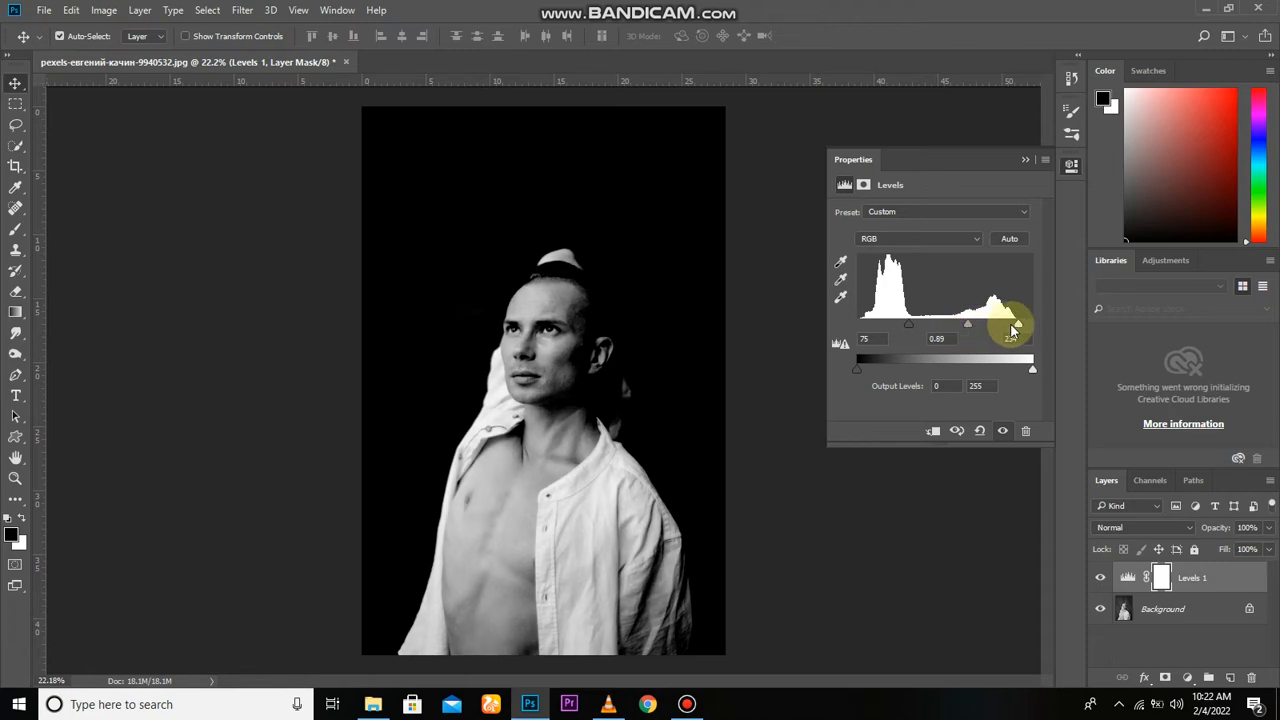
{"action": "left_click_drag", "start_coordinate": [1022, 330], "coordinate": [1028, 330]}
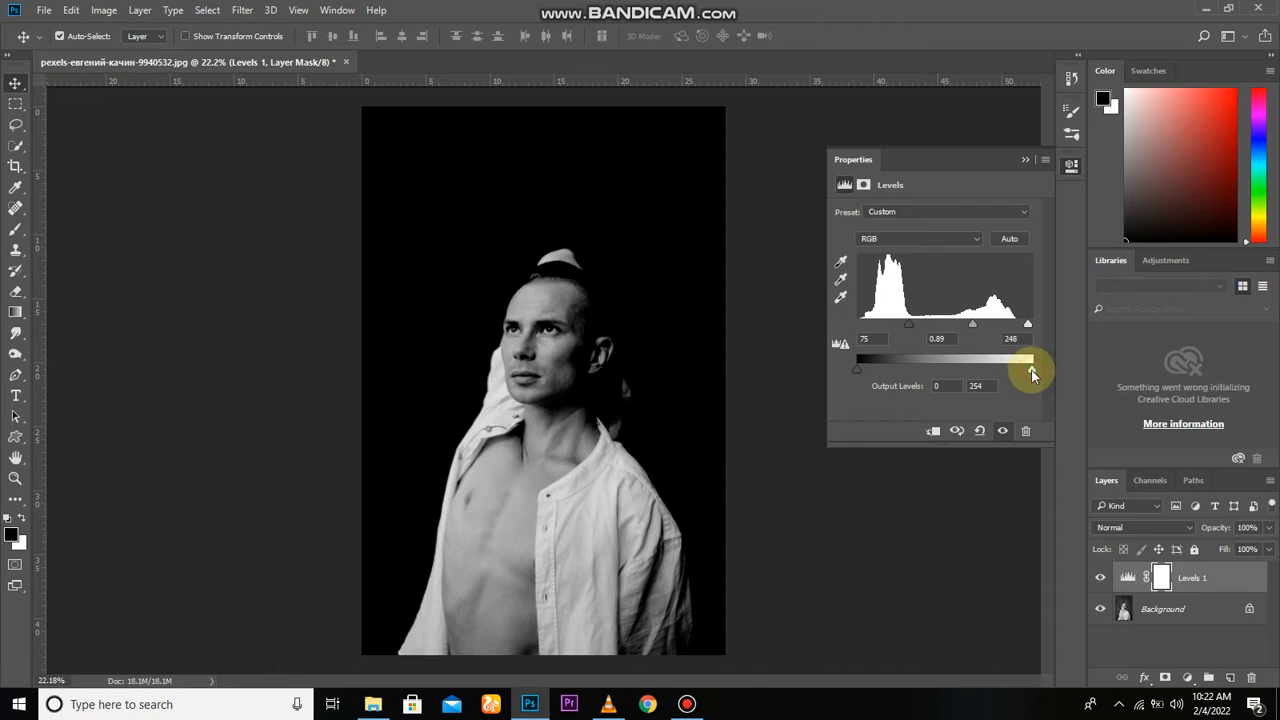
{"action": "mouse_move", "coordinate": [1025, 378]}
{"action": "left_mouse_down"}
{"action": "mouse_move", "coordinate": [1010, 378]}
{"action": "mouse_move", "coordinate": [1027, 379]}
{"action": "left_mouse_up"}
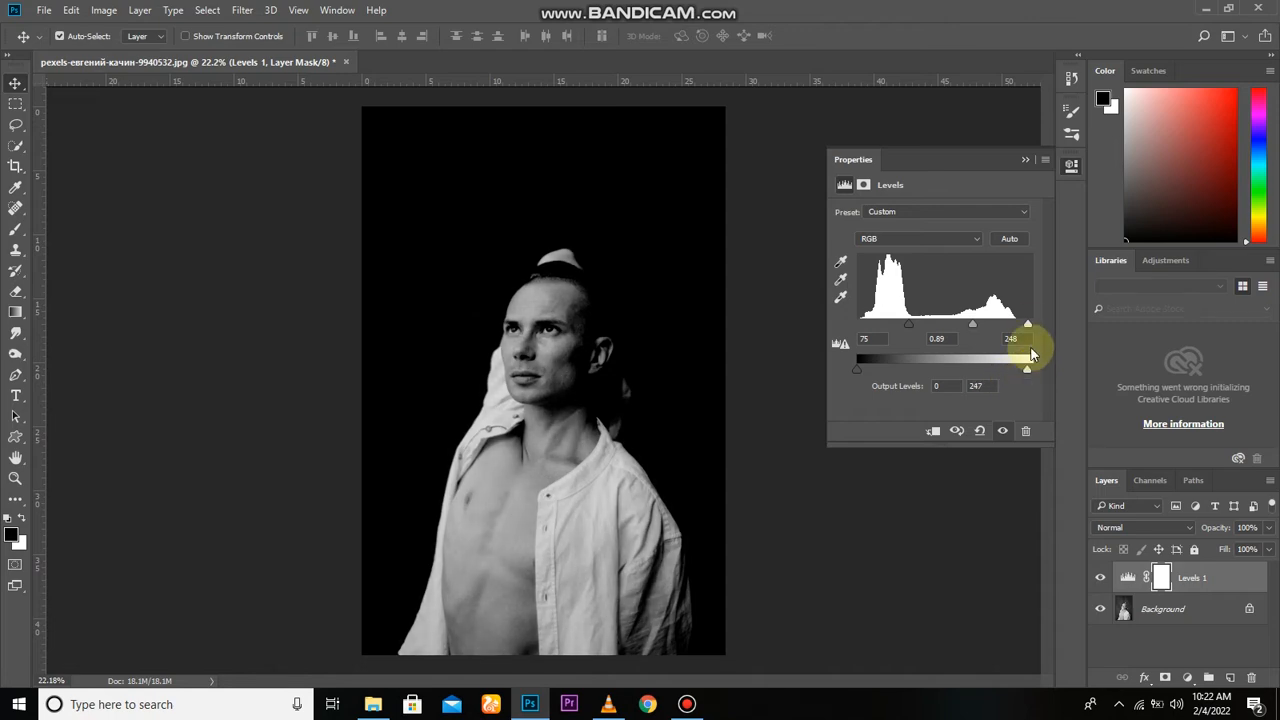
{"action": "left_click", "coordinate": [1023, 162]}
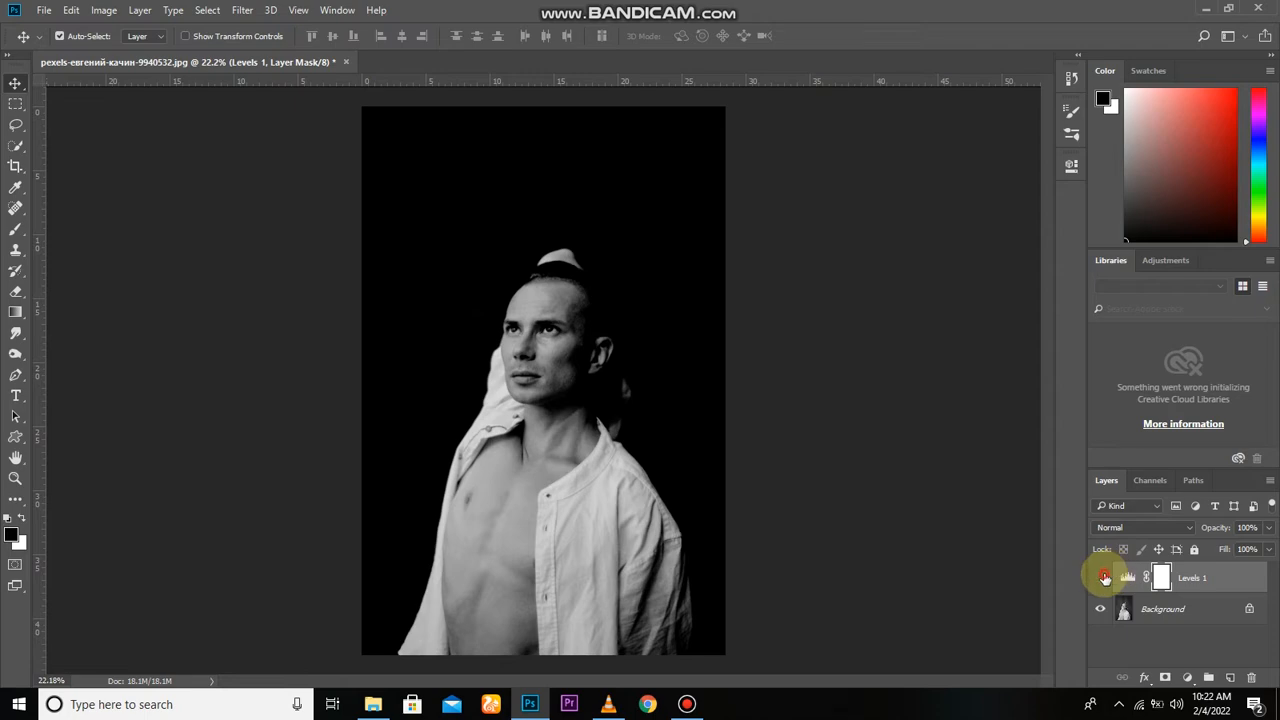
{"action": "left_click", "coordinate": [1103, 578]}
{"action": "left_click", "coordinate": [1103, 578]}
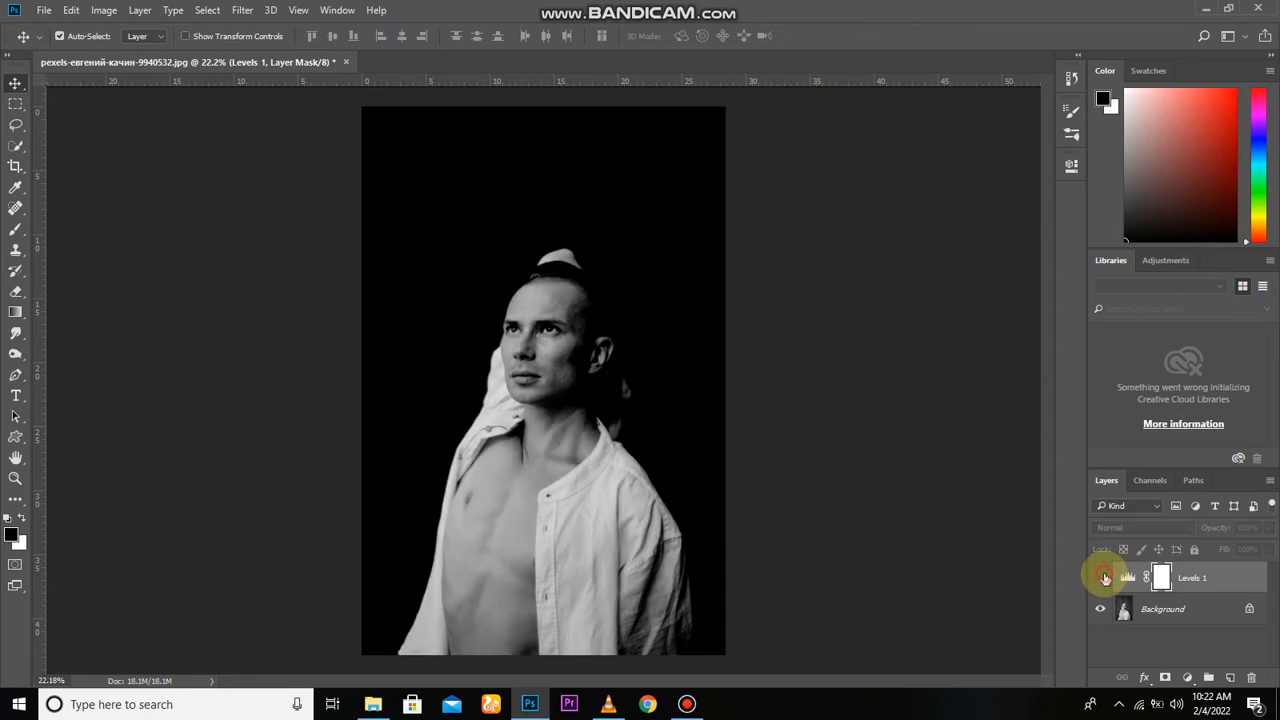
{"action": "left_click", "coordinate": [1103, 578]}
{"action": "left_click", "coordinate": [1103, 578]}
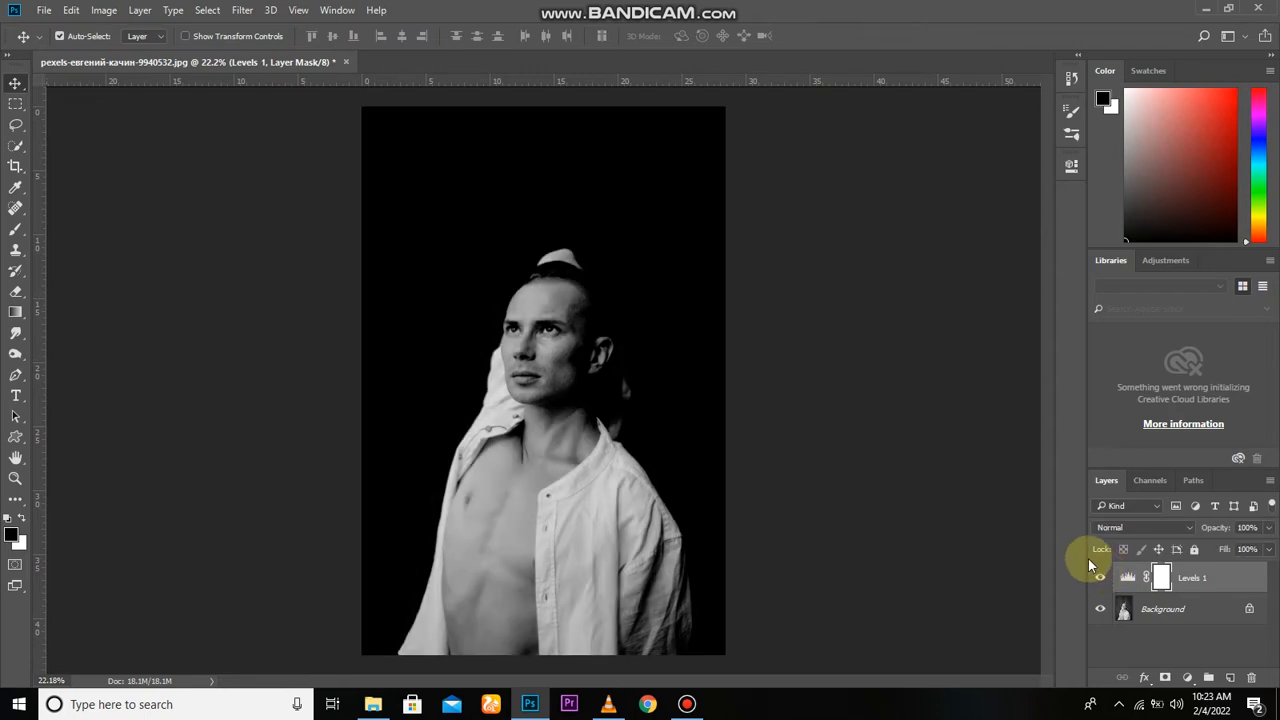
- Add a Curves adjustment layer that pulls the shadows and highlights slightly down, and compare the image with and without it
{"action": "left_click", "coordinate": [1191, 679]}
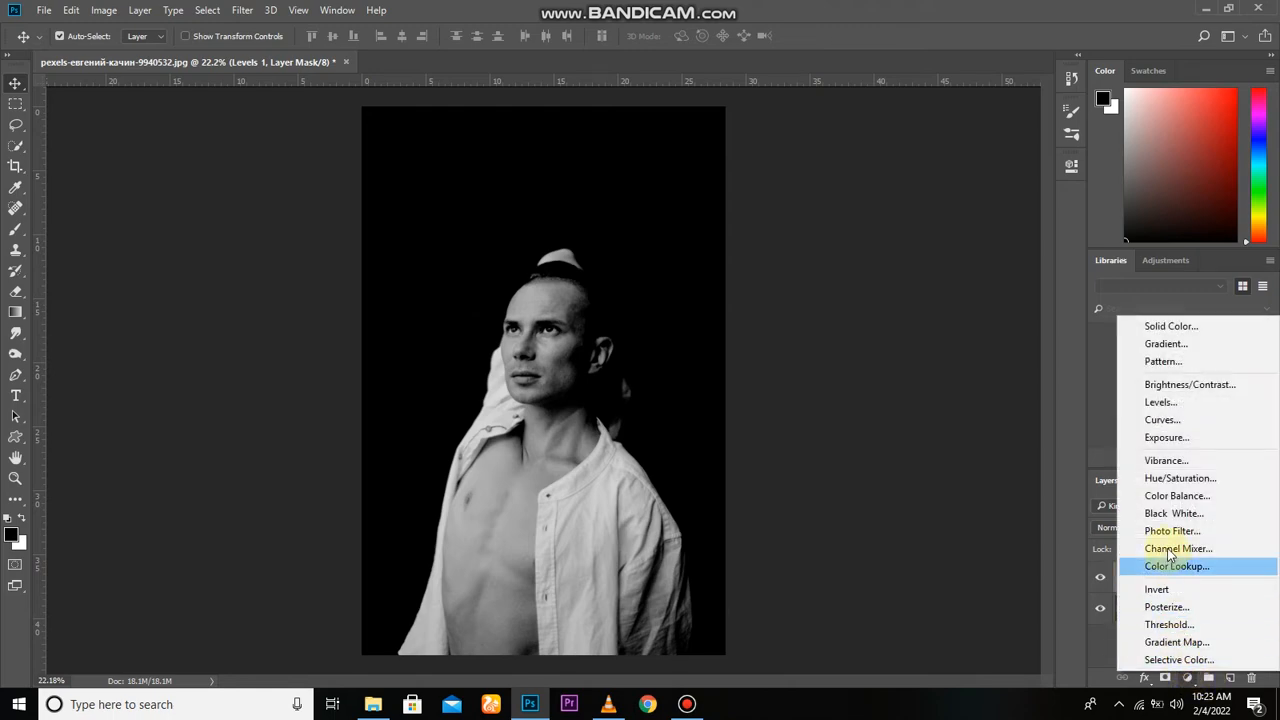
{"action": "left_click", "coordinate": [1163, 420]}
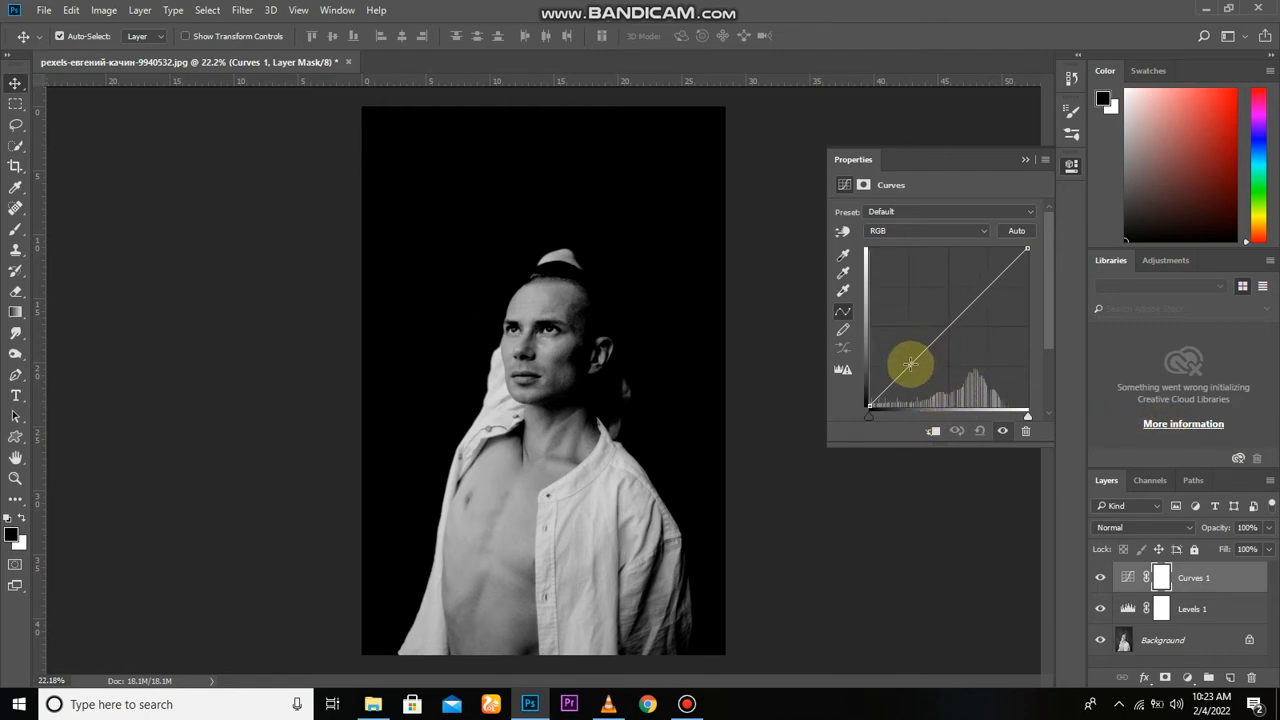
{"action": "left_click_drag", "start_coordinate": [909, 366], "coordinate": [911, 375]}
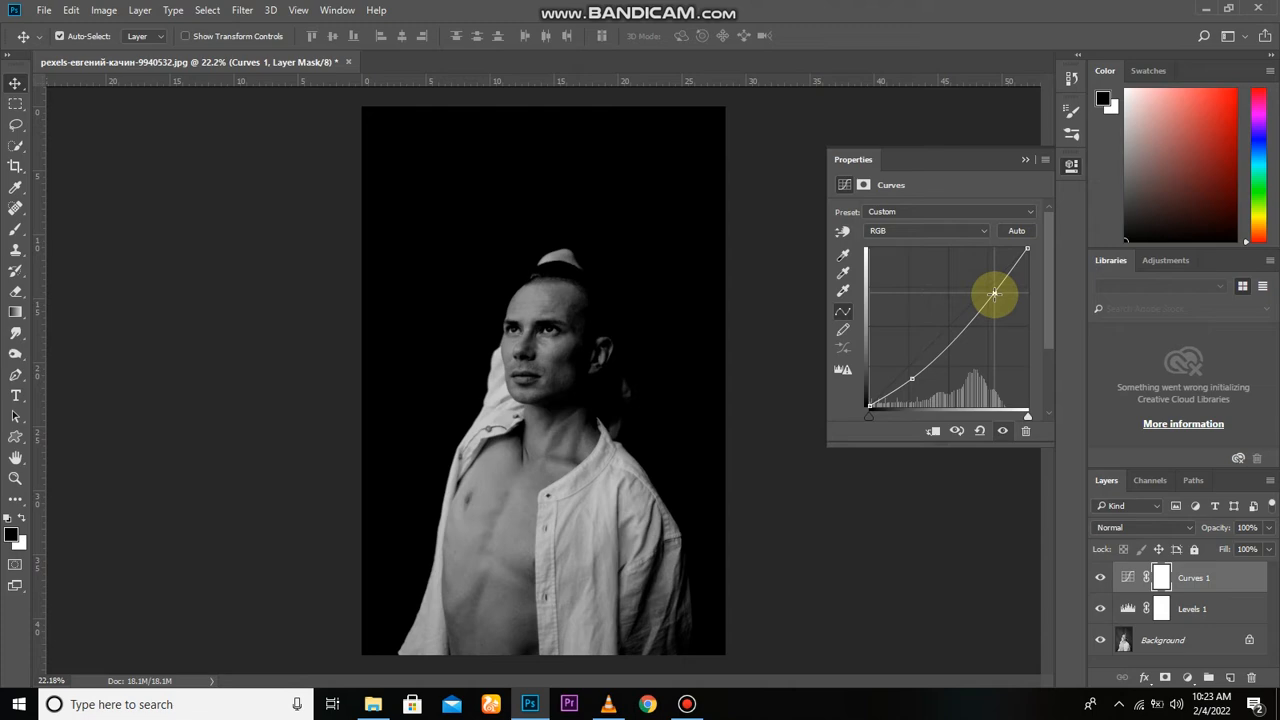
{"action": "left_click_drag", "start_coordinate": [993, 292], "coordinate": [996, 292]}
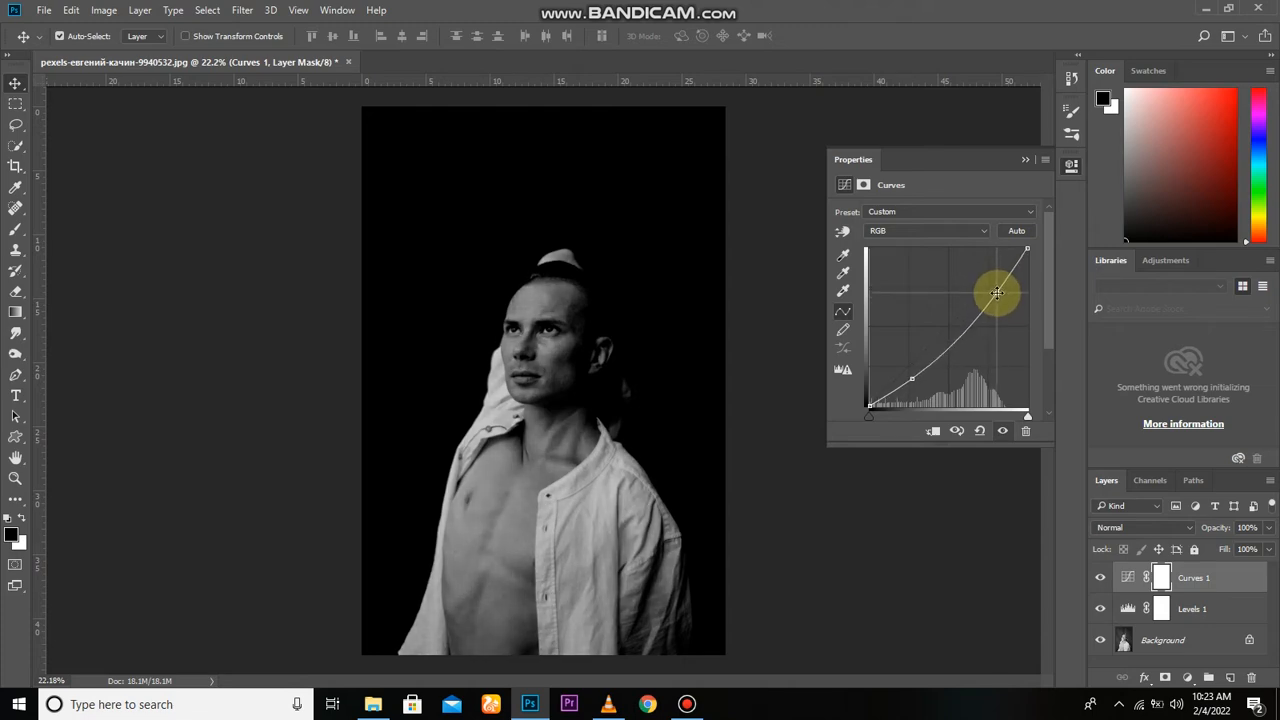
{"action": "left_click", "coordinate": [1026, 160]}
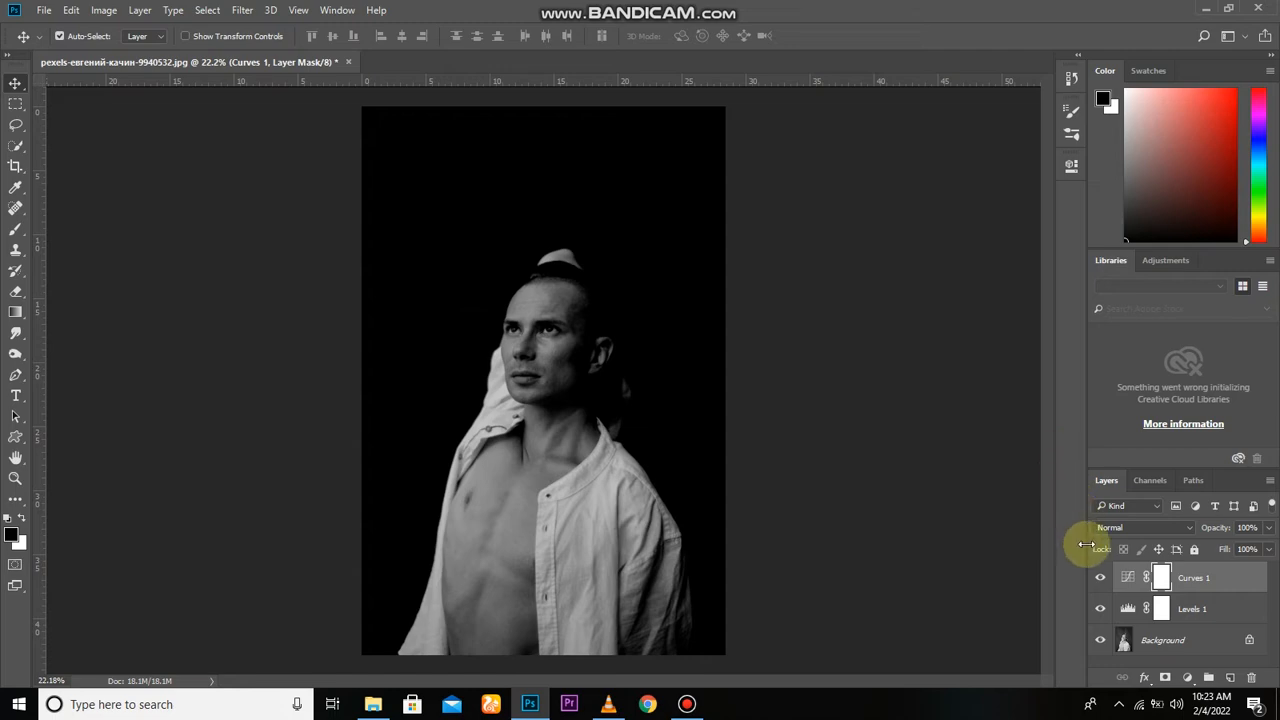
{"action": "left_click", "coordinate": [1101, 579]}
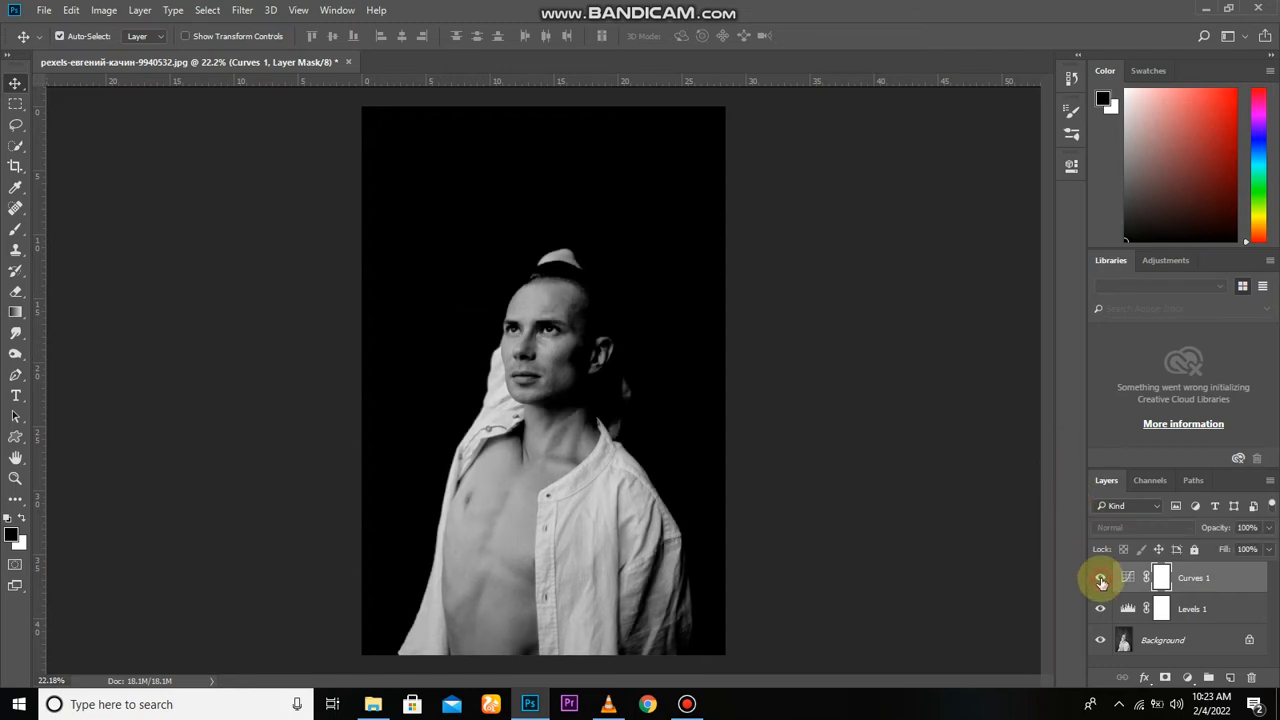
{"action": "left_click", "coordinate": [1101, 579]}
{"action": "left_click", "coordinate": [1101, 579]}
{"action": "left_click", "coordinate": [1101, 579]}
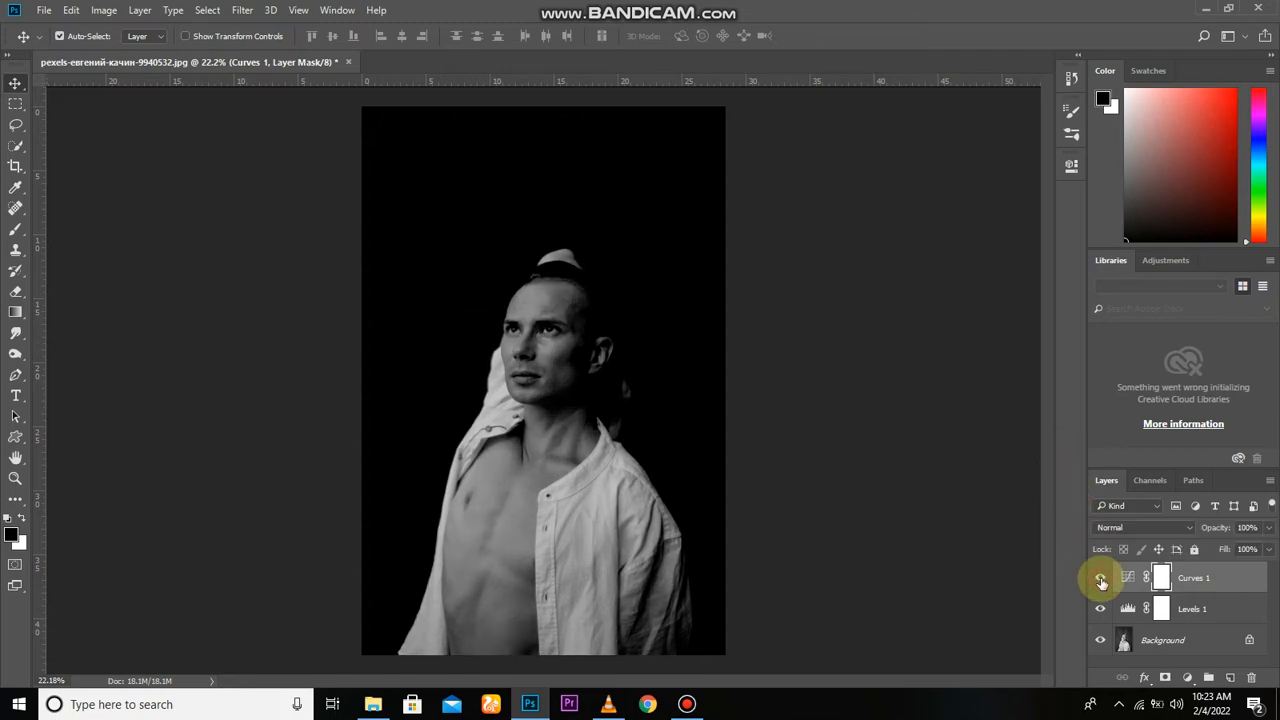
- Add a Solid Color fill layer in a very dark, desaturated blue with hue 236° above the Curves layer
{"action": "scroll", "coordinate": [752, 472], "scroll_direction": "down", "scroll_amount": 1}
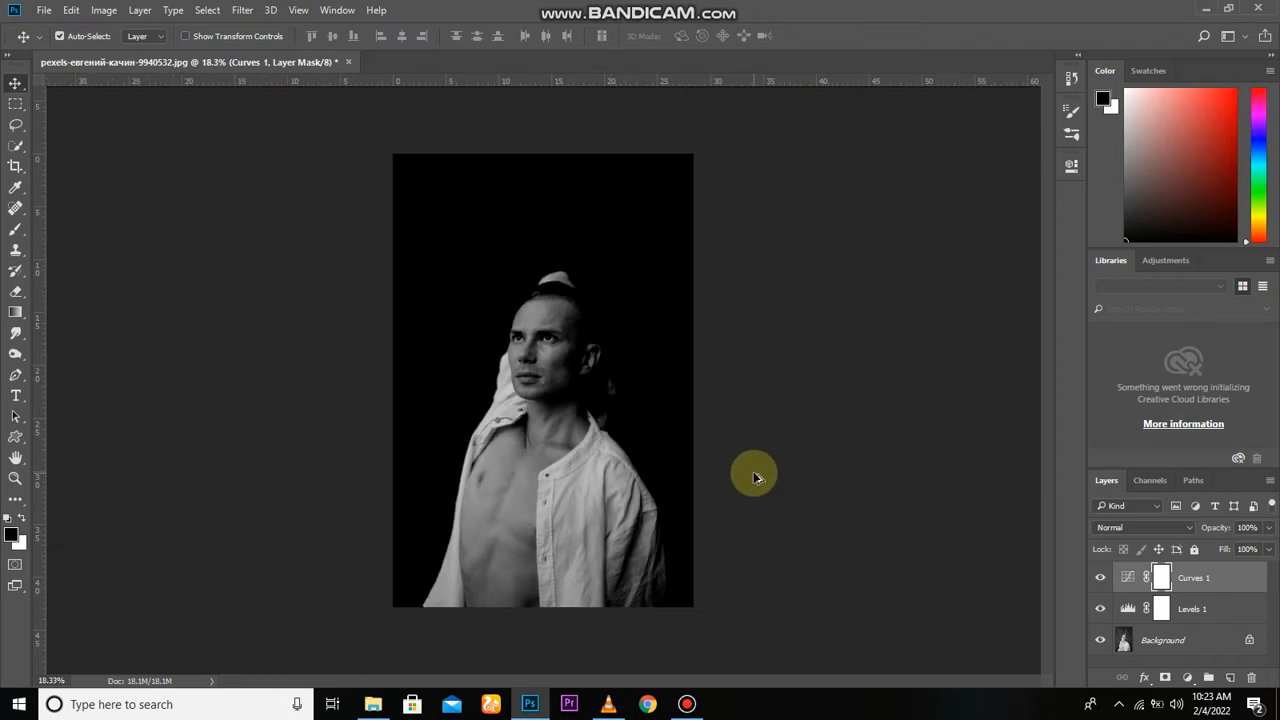
{"action": "scroll", "coordinate": [752, 475], "scroll_direction": "up", "scroll_amount": 1}
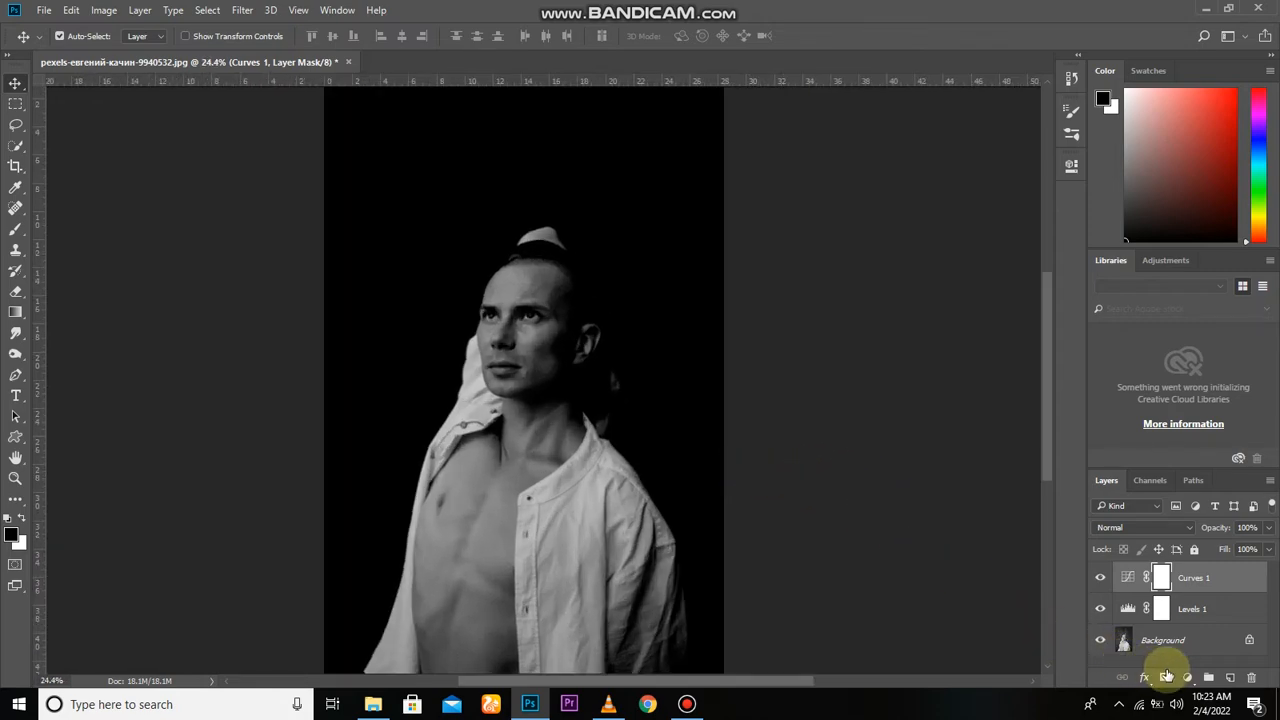
{"action": "left_click", "coordinate": [1181, 677]}
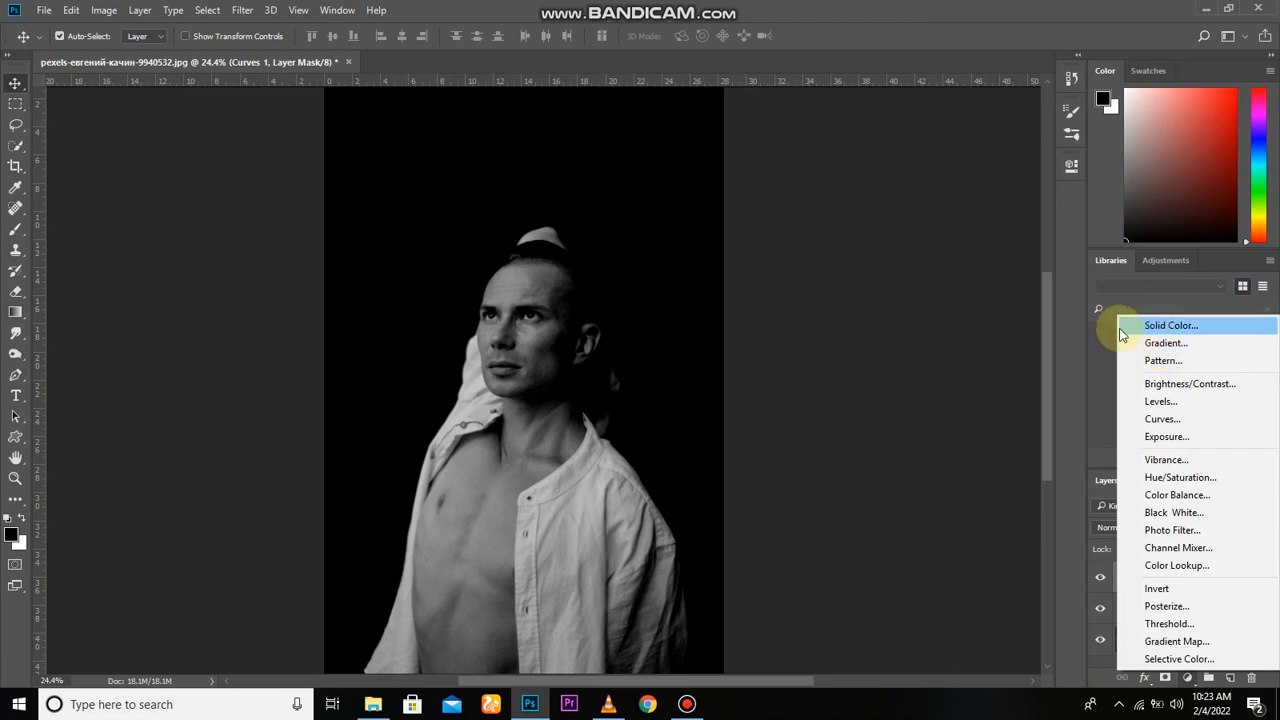
{"action": "left_click", "coordinate": [1189, 323]}
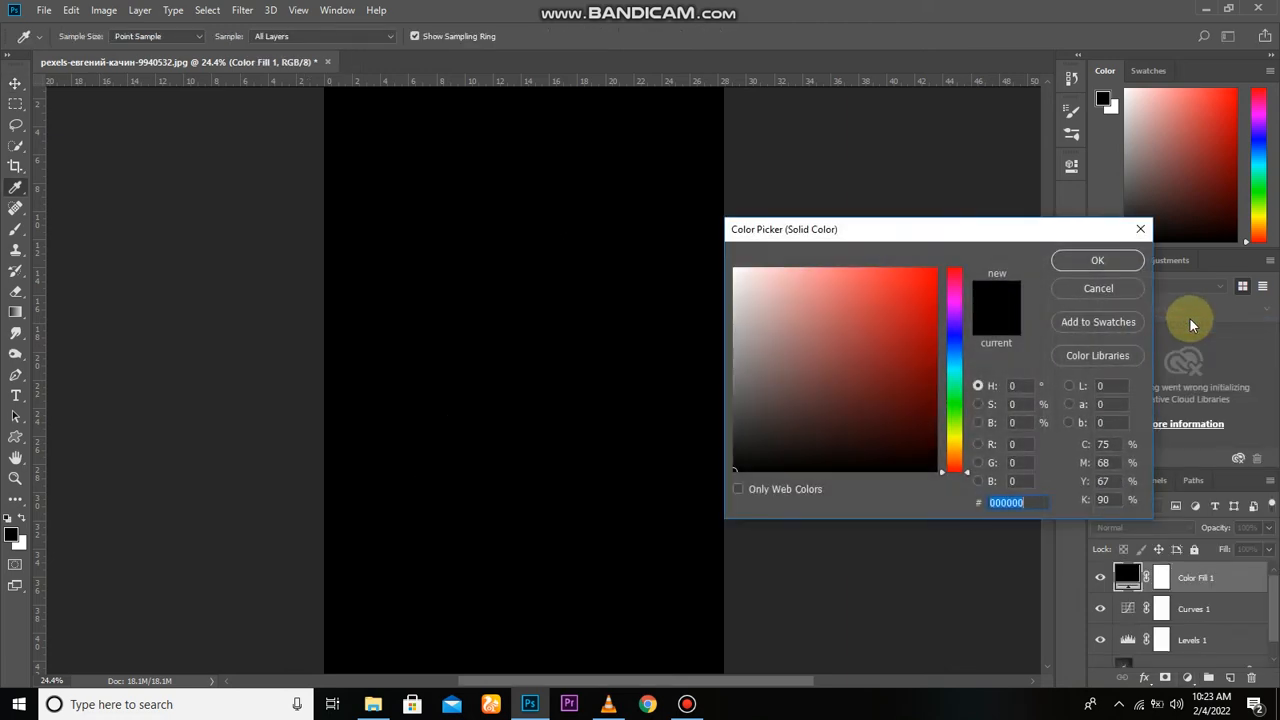
{"action": "left_click_drag", "start_coordinate": [943, 437], "coordinate": [963, 343]}
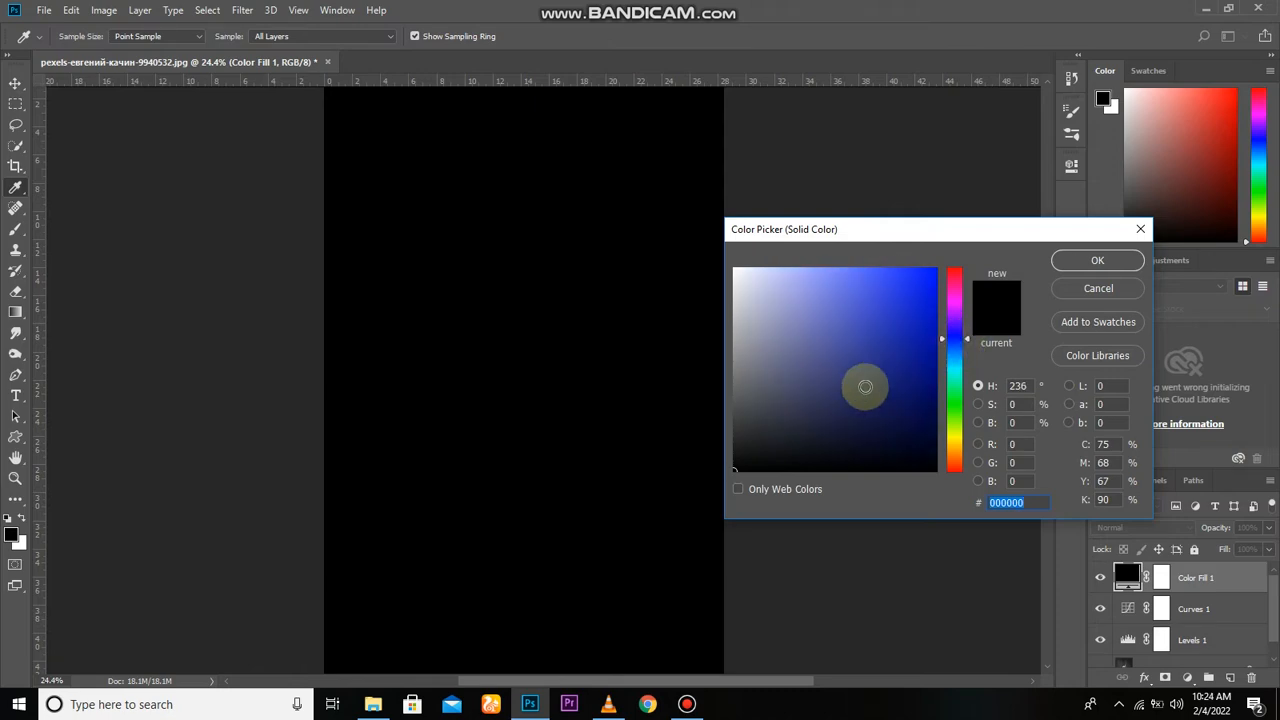
{"action": "left_click_drag", "start_coordinate": [860, 383], "coordinate": [779, 442]}
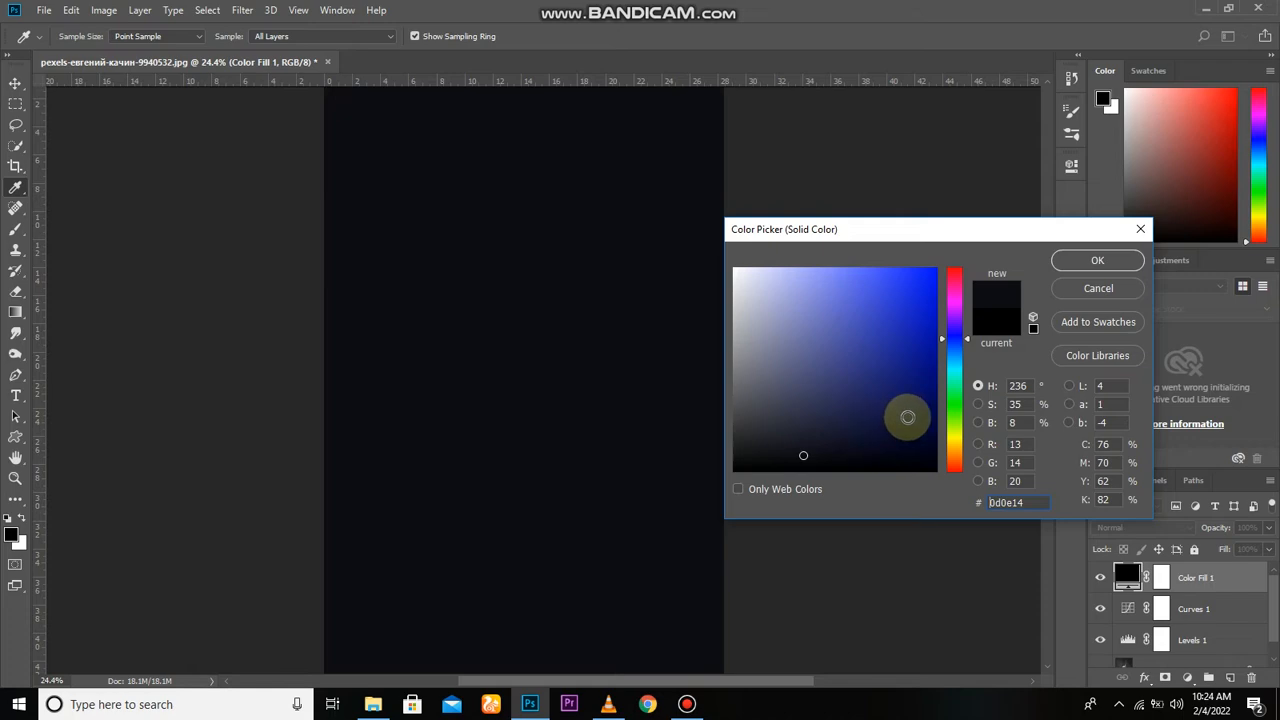
{"action": "left_click", "coordinate": [782, 447]}
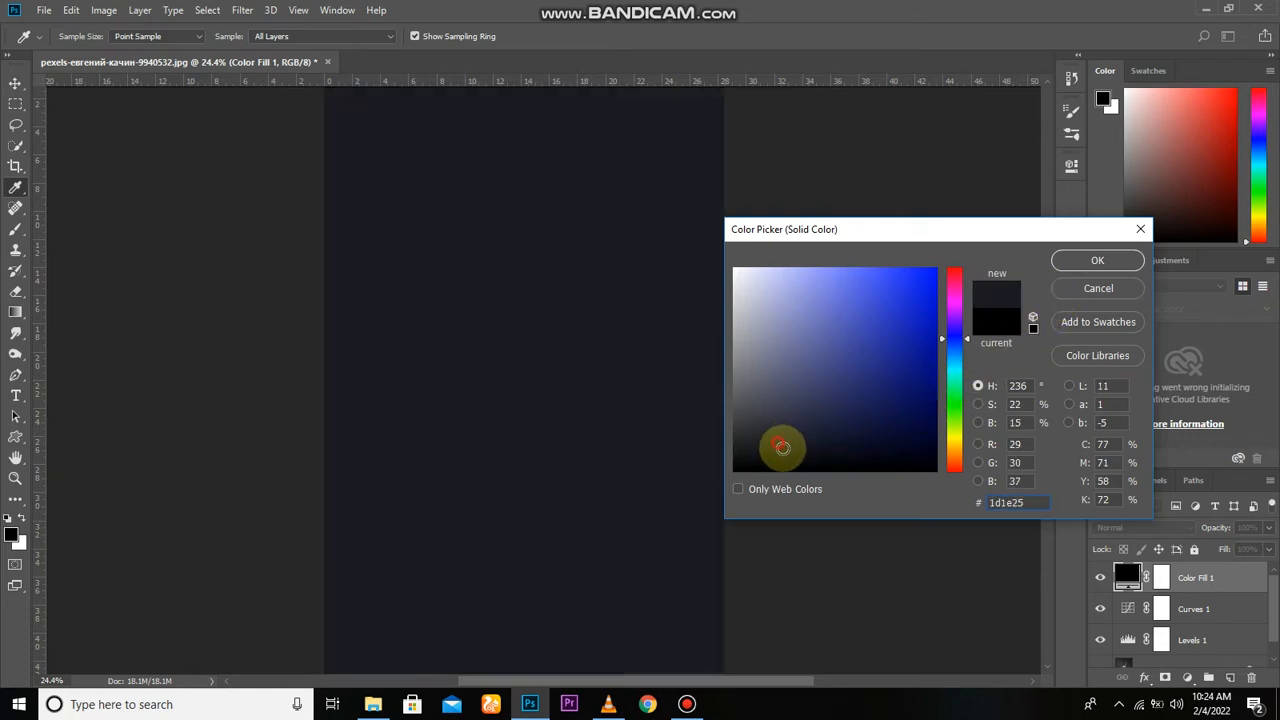
{"action": "left_click_drag", "start_coordinate": [786, 451], "coordinate": [797, 449]}
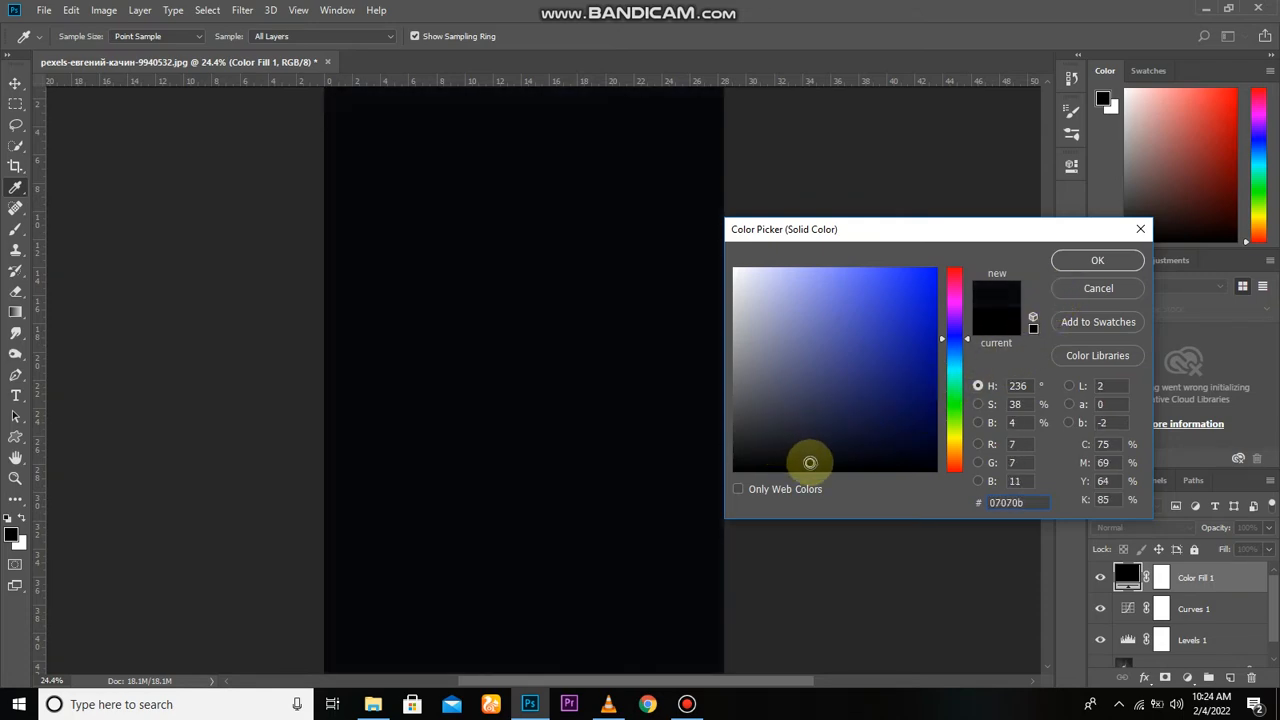
{"action": "left_click", "coordinate": [1077, 266]}
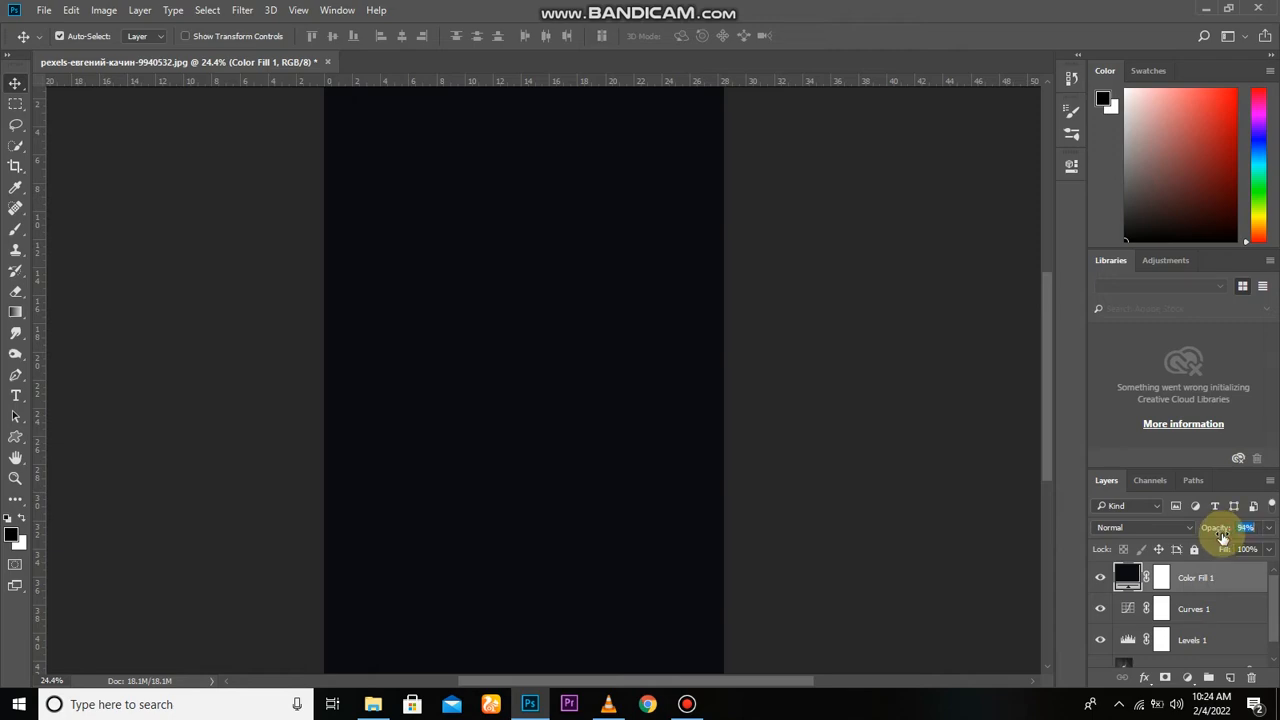
- Lower the color fill layer's opacity to 19% and compare the image with and without it
{"action": "left_click_drag", "start_coordinate": [1222, 538], "coordinate": [1163, 545]}
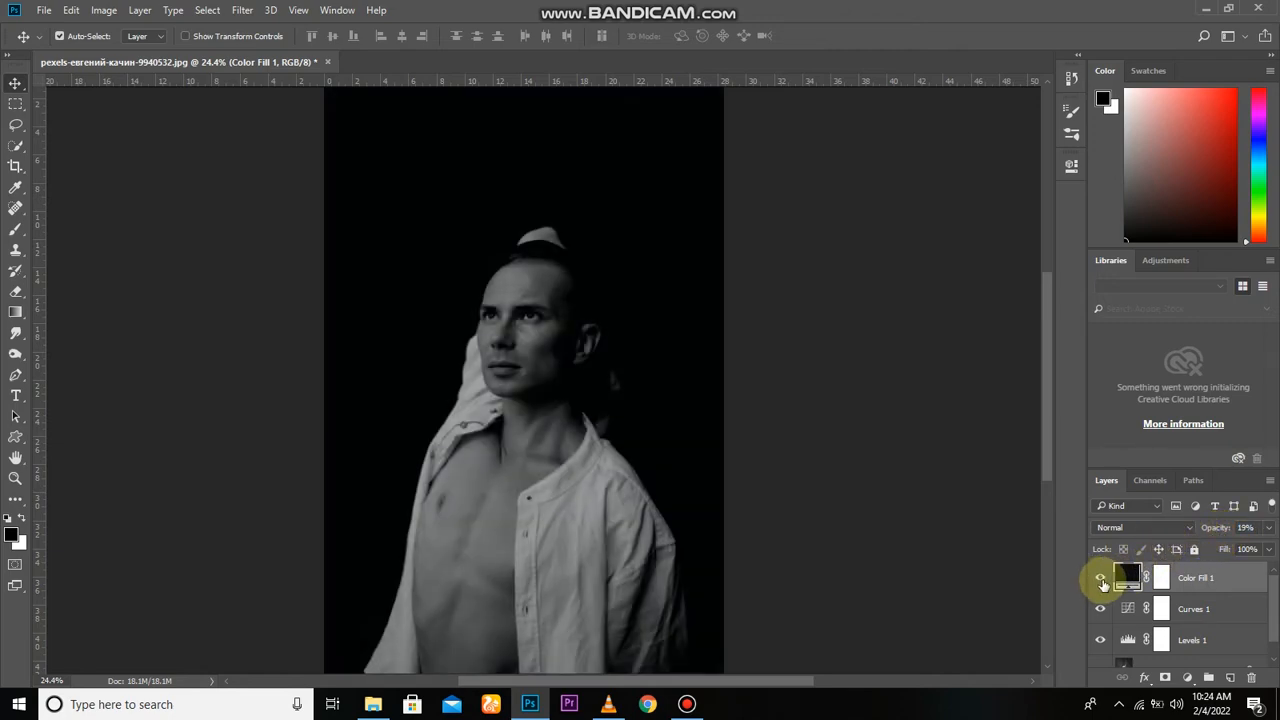
{"action": "left_click", "coordinate": [1102, 580]}
{"action": "left_click", "coordinate": [1101, 580]}
- Create a new layer on top and brush soft black over the background around the raised hand and beside the ear
{"action": "scroll", "coordinate": [533, 491], "scroll_direction": "down", "scroll_amount": 1}
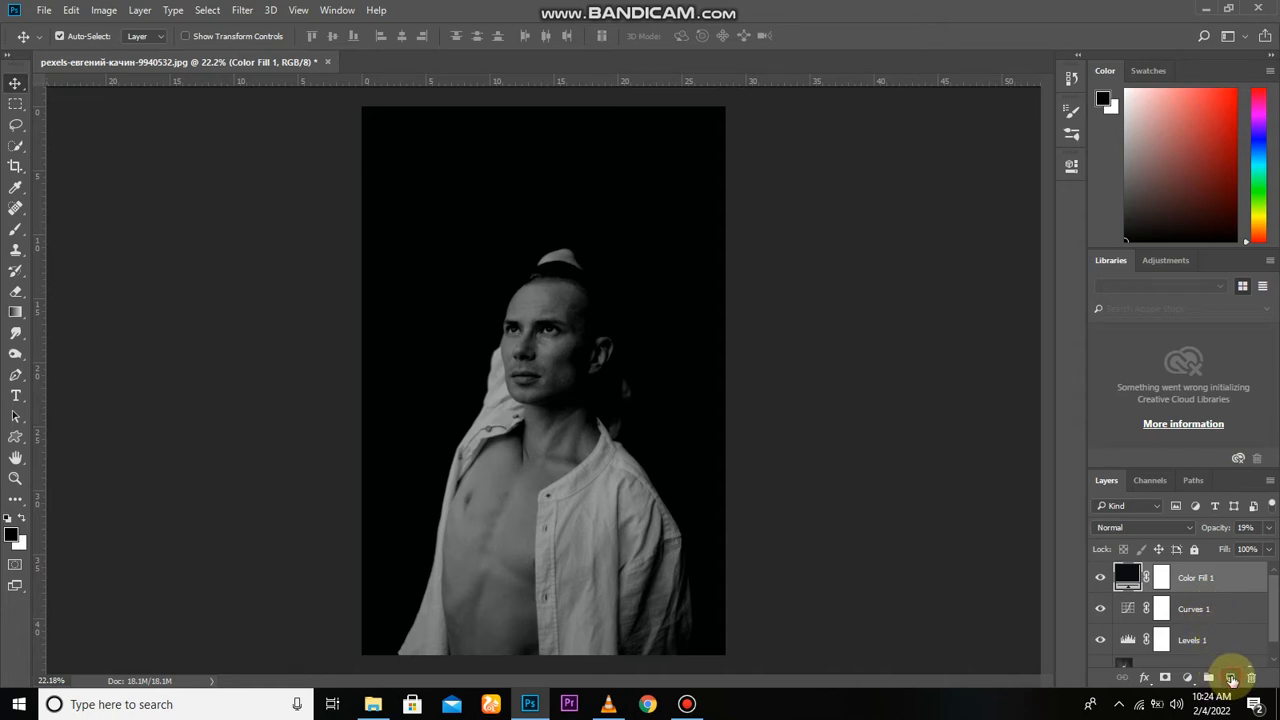
{"action": "left_click", "coordinate": [1231, 678]}
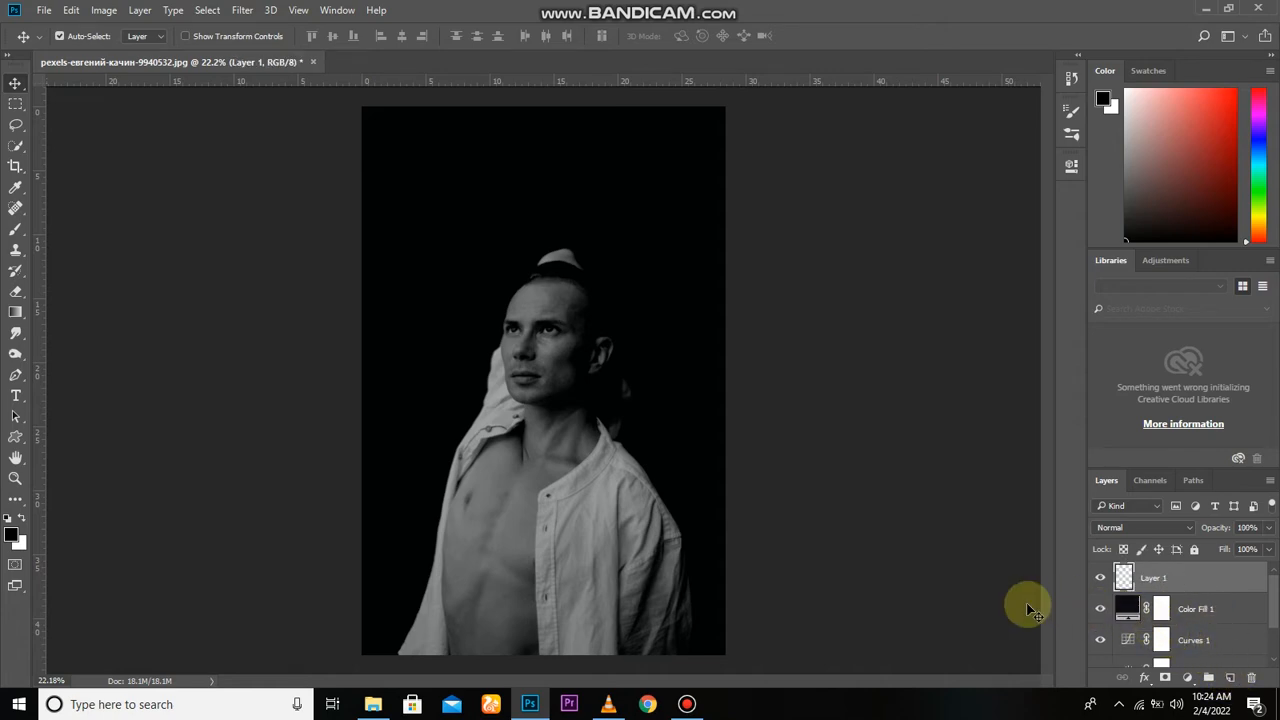
{"action": "left_click", "coordinate": [15, 229]}
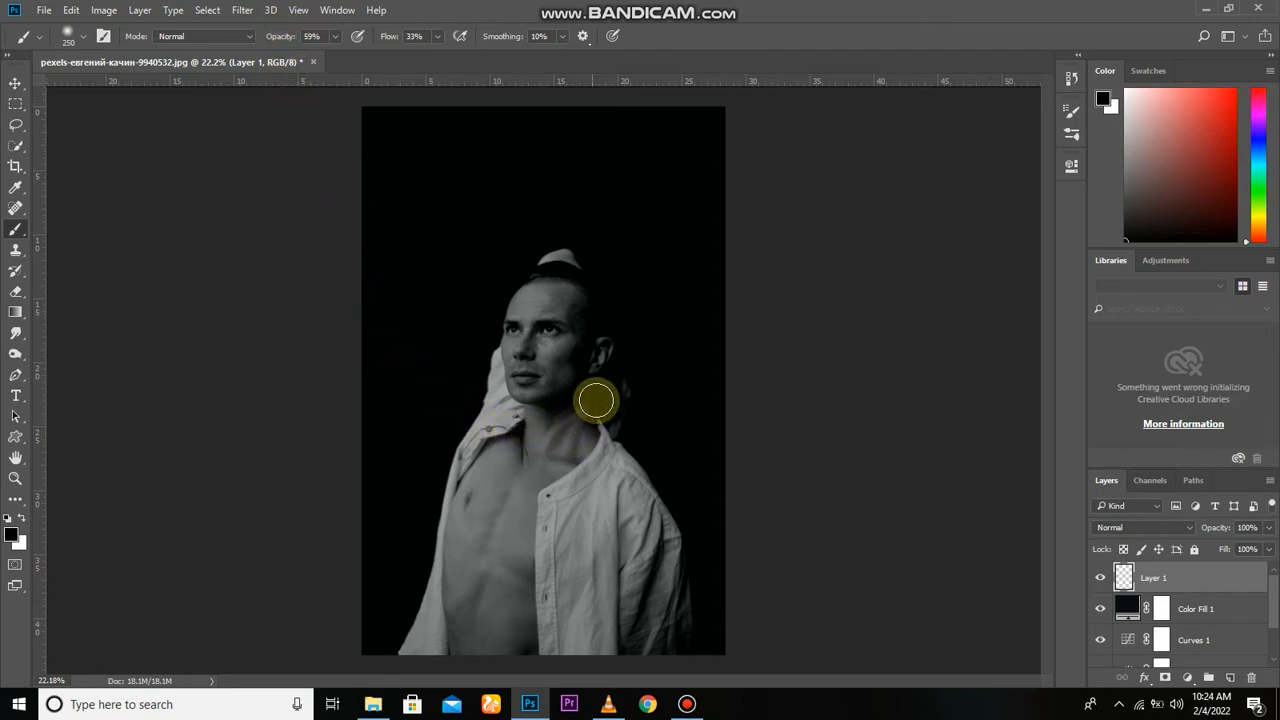
{"action": "scroll", "coordinate": [634, 437], "scroll_direction": "up", "scroll_amount": 1}
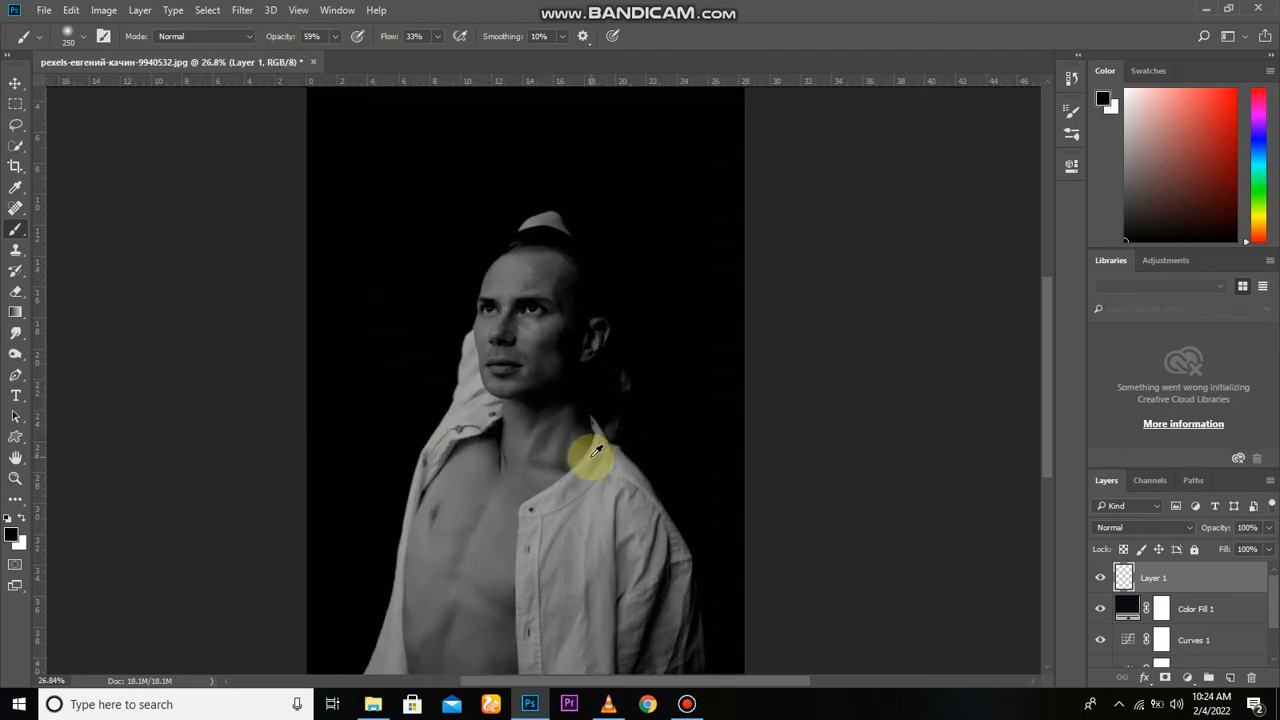
{"action": "scroll", "coordinate": [605, 200], "scroll_direction": "up", "scroll_amount": 1}
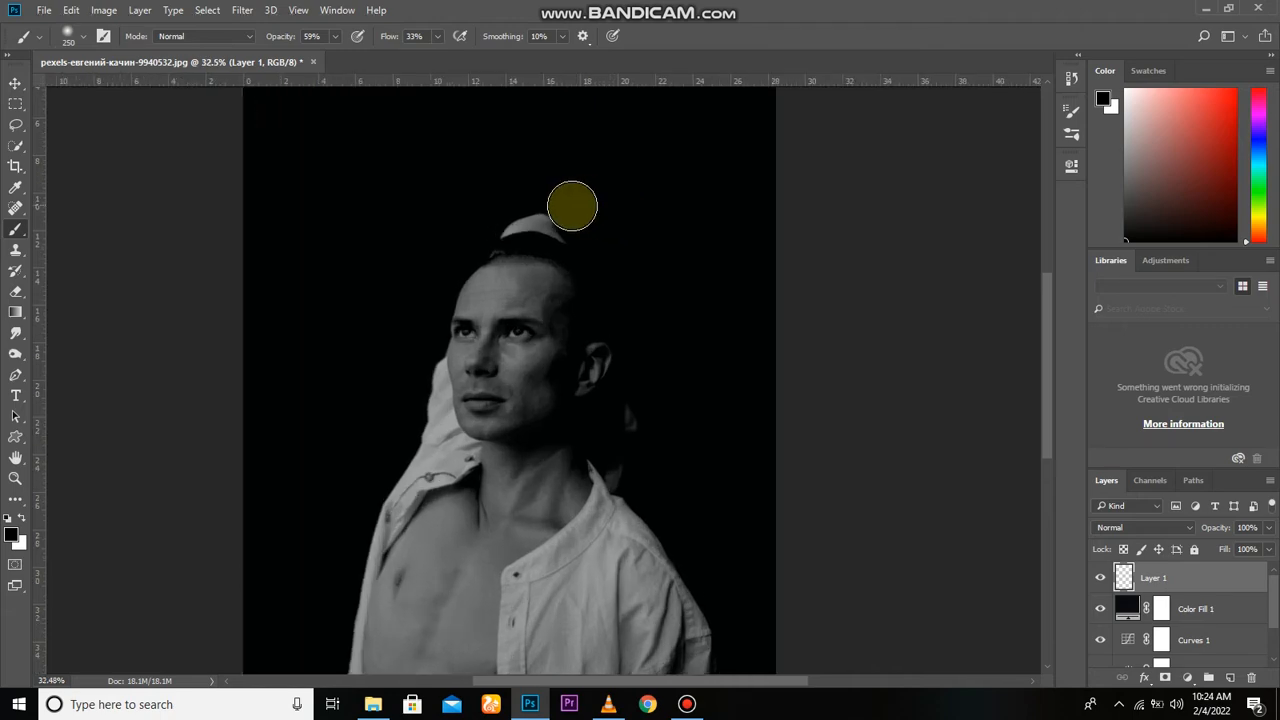
{"action": "mouse_move", "coordinate": [565, 202]}
{"action": "left_mouse_down"}
{"action": "mouse_move", "coordinate": [547, 191]}
{"action": "mouse_move", "coordinate": [580, 214]}
{"action": "mouse_move", "coordinate": [538, 193]}
{"action": "mouse_move", "coordinate": [552, 195]}
{"action": "left_mouse_up"}
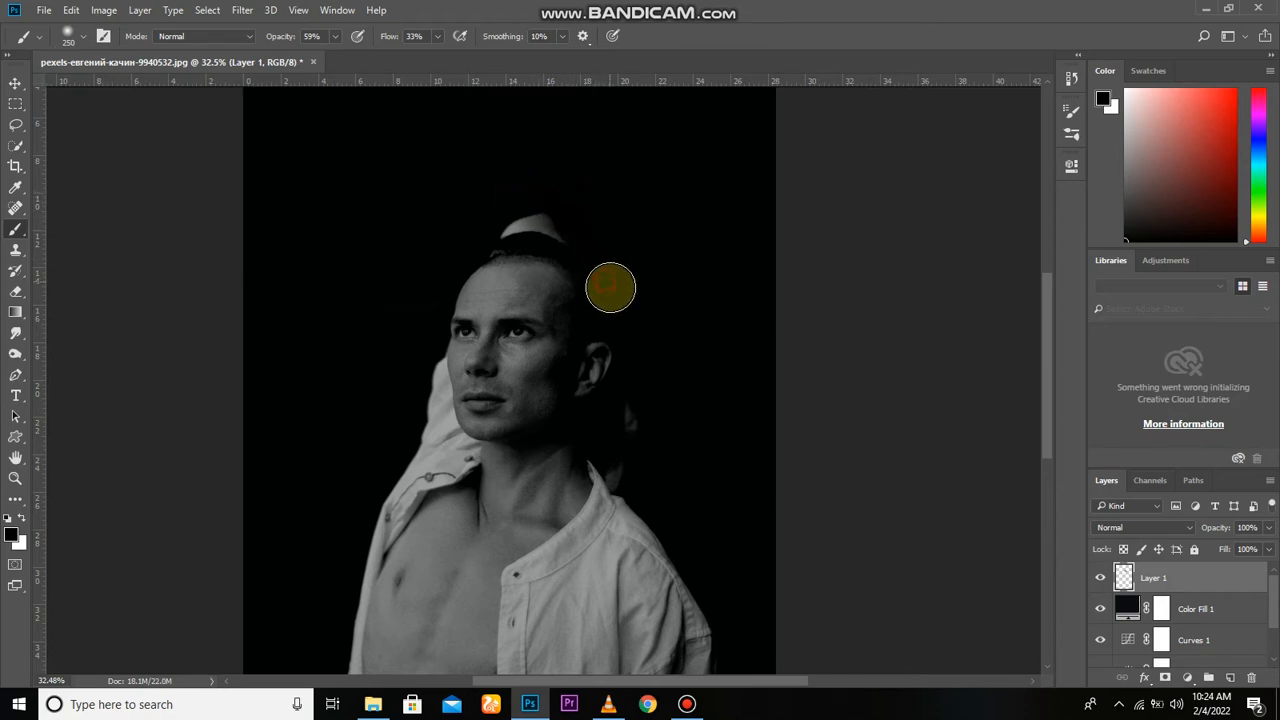
{"action": "left_click_drag", "start_coordinate": [610, 288], "coordinate": [617, 331]}
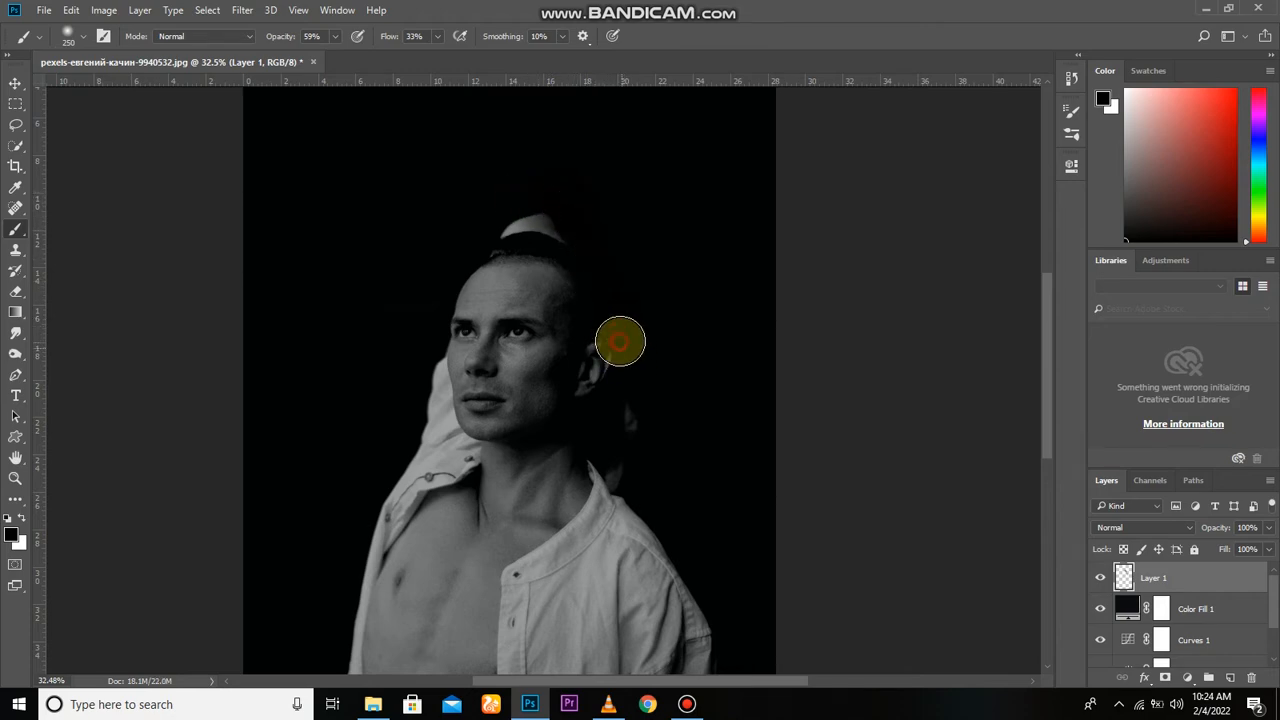
- Brush soft black over the background beside the shoulder and outer sleeve, and along the lower edge of the shirt
{"action": "mouse_move", "coordinate": [662, 398]}
{"action": "left_mouse_down"}
{"action": "mouse_move", "coordinate": [661, 446]}
{"action": "mouse_move", "coordinate": [685, 428]}
{"action": "mouse_move", "coordinate": [672, 314]}
{"action": "mouse_move", "coordinate": [601, 363]}
{"action": "mouse_move", "coordinate": [688, 459]}
{"action": "mouse_move", "coordinate": [662, 441]}
{"action": "mouse_move", "coordinate": [698, 507]}
{"action": "mouse_move", "coordinate": [714, 510]}
{"action": "mouse_move", "coordinate": [729, 612]}
{"action": "mouse_move", "coordinate": [723, 589]}
{"action": "mouse_move", "coordinate": [727, 612]}
{"action": "mouse_move", "coordinate": [750, 592]}
{"action": "mouse_move", "coordinate": [786, 397]}
{"action": "mouse_move", "coordinate": [757, 499]}
{"action": "mouse_move", "coordinate": [733, 521]}
{"action": "left_mouse_up"}
{"action": "key", "text": "space"}
{"action": "mouse_move", "coordinate": [723, 517]}
{"action": "left_mouse_down"}
{"action": "mouse_move", "coordinate": [553, 538]}
{"action": "mouse_move", "coordinate": [591, 534]}
{"action": "mouse_move", "coordinate": [534, 530]}
{"action": "mouse_move", "coordinate": [599, 522]}
{"action": "mouse_move", "coordinate": [510, 526]}
{"action": "mouse_move", "coordinate": [571, 546]}
{"action": "left_mouse_up"}
{"action": "mouse_move", "coordinate": [651, 539]}
{"action": "left_mouse_down"}
{"action": "mouse_move", "coordinate": [598, 528]}
{"action": "mouse_move", "coordinate": [681, 532]}
{"action": "mouse_move", "coordinate": [592, 529]}
{"action": "left_mouse_up"}
{"action": "left_click_drag", "start_coordinate": [751, 486], "coordinate": [757, 517]}
{"action": "mouse_move", "coordinate": [754, 403]}
{"action": "left_mouse_down"}
{"action": "mouse_move", "coordinate": [762, 433]}
{"action": "mouse_move", "coordinate": [747, 381]}
{"action": "mouse_move", "coordinate": [762, 488]}
{"action": "mouse_move", "coordinate": [754, 429]}
{"action": "mouse_move", "coordinate": [766, 486]}
{"action": "mouse_move", "coordinate": [767, 450]}
{"action": "mouse_move", "coordinate": [765, 482]}
{"action": "mouse_move", "coordinate": [750, 453]}
{"action": "left_mouse_up"}
{"action": "mouse_move", "coordinate": [717, 254]}
{"action": "left_mouse_down"}
{"action": "mouse_move", "coordinate": [751, 352]}
{"action": "mouse_move", "coordinate": [732, 290]}
{"action": "left_mouse_up"}
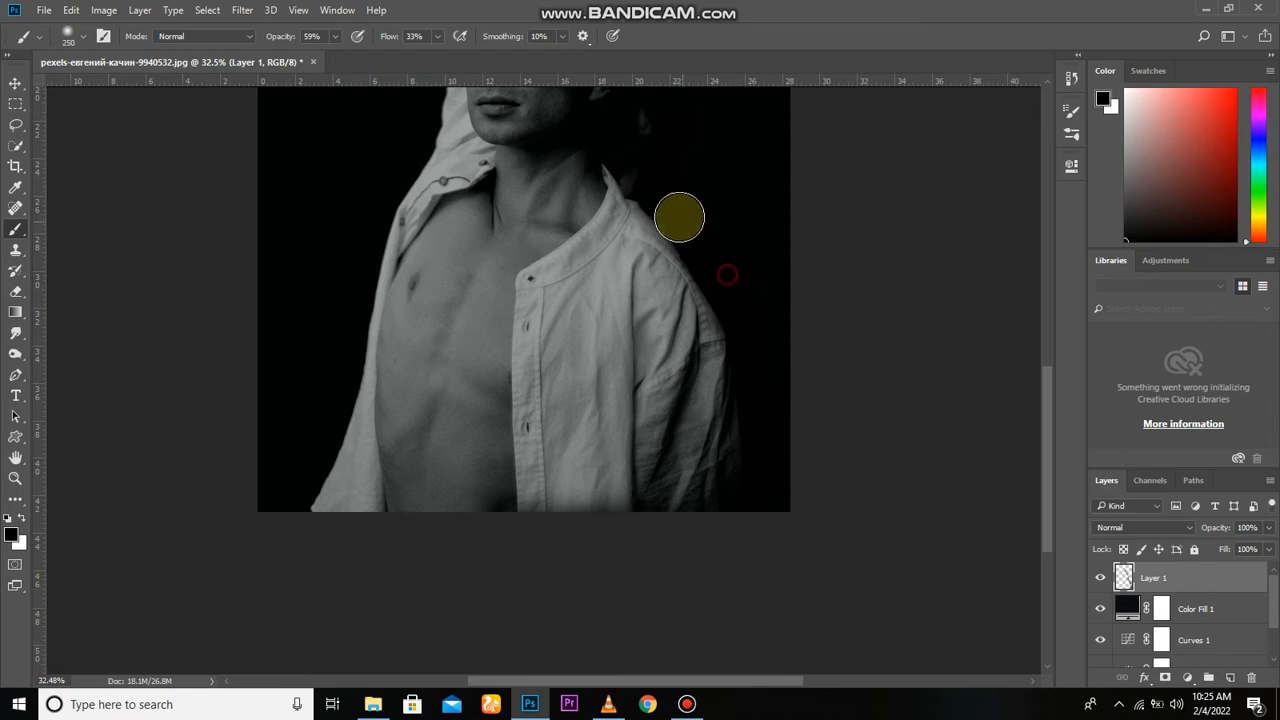
{"action": "mouse_move", "coordinate": [682, 223]}
{"action": "left_mouse_down"}
{"action": "mouse_move", "coordinate": [646, 183]}
{"action": "mouse_move", "coordinate": [691, 226]}
{"action": "left_mouse_up"}
{"action": "left_click_drag", "start_coordinate": [722, 276], "coordinate": [731, 289]}
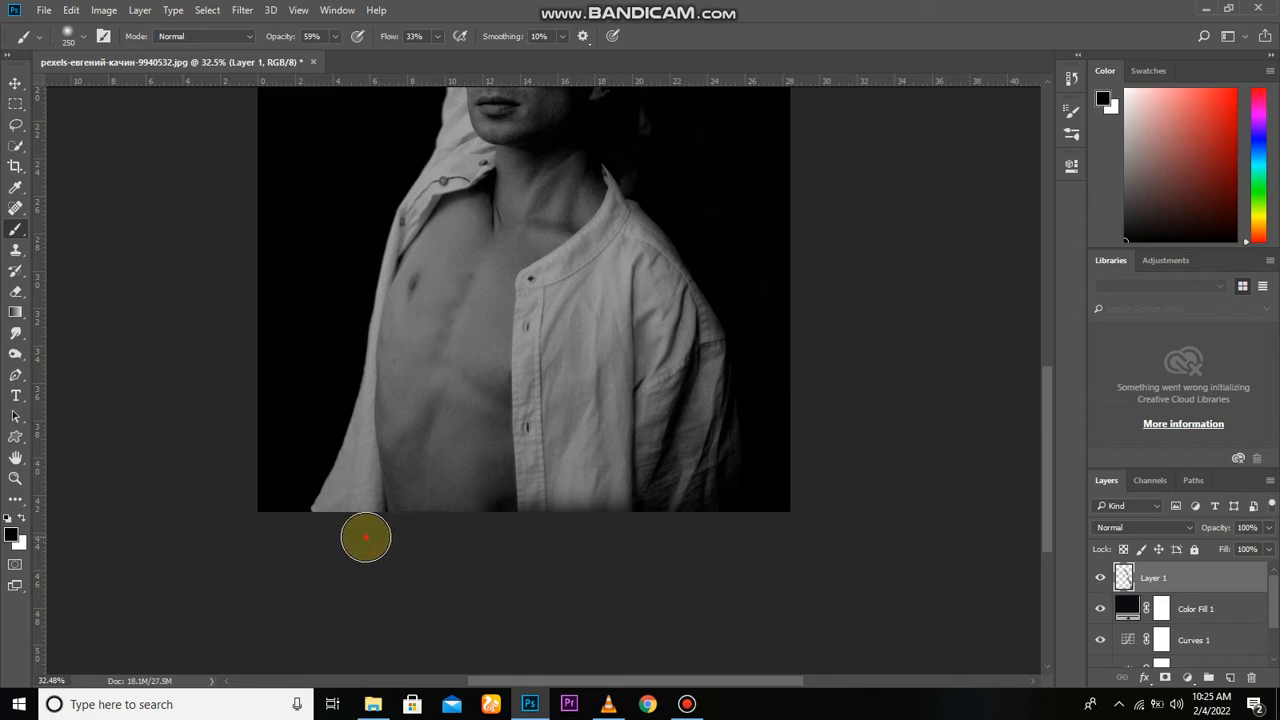
- Dab soft black along the bottom edge of the photo, from the open shirt's lower corner across to the sleeve
{"action": "left_click_drag", "start_coordinate": [356, 530], "coordinate": [290, 525]}
{"action": "left_click", "coordinate": [309, 534]}
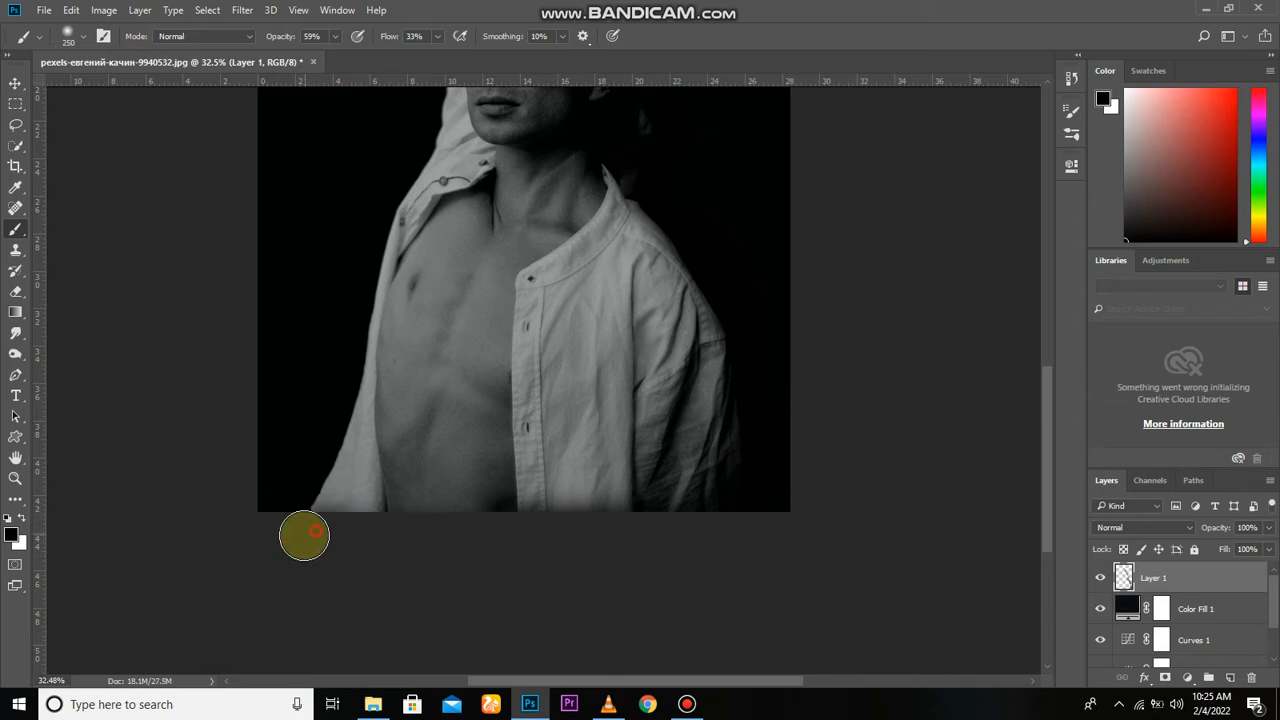
{"action": "left_click", "coordinate": [488, 545]}
{"action": "left_click", "coordinate": [609, 537]}
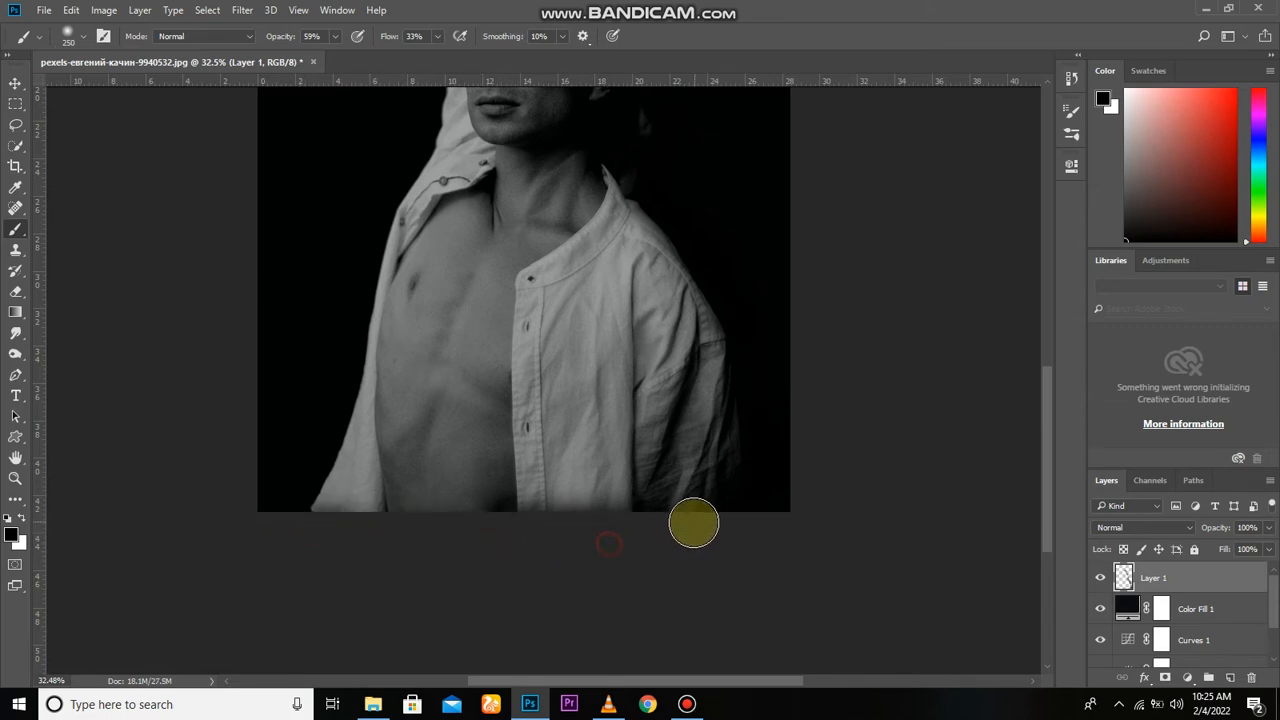
{"action": "left_click", "coordinate": [644, 540]}
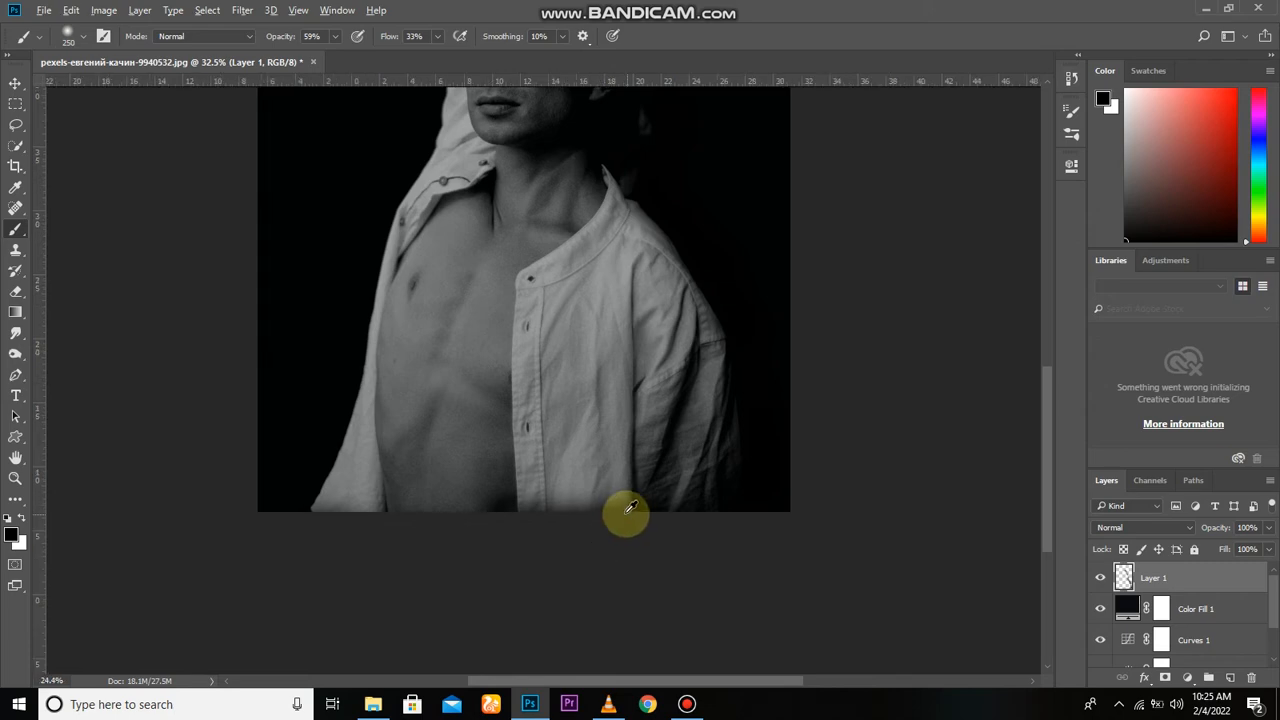
- Compare the whole image with and without the black shading on Layer 1
{"action": "scroll", "coordinate": [629, 509], "scroll_direction": "down", "scroll_amount": 3}
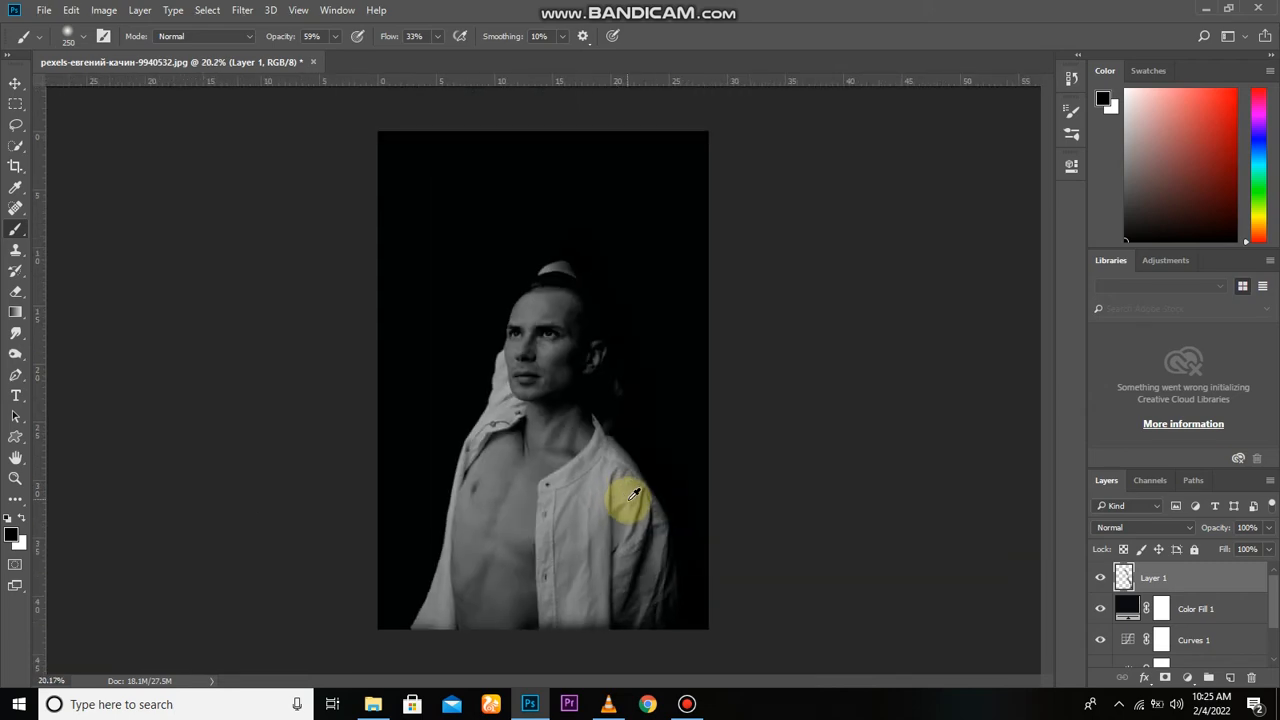
{"action": "left_click", "coordinate": [1101, 578]}
{"action": "left_click", "coordinate": [1101, 578]}
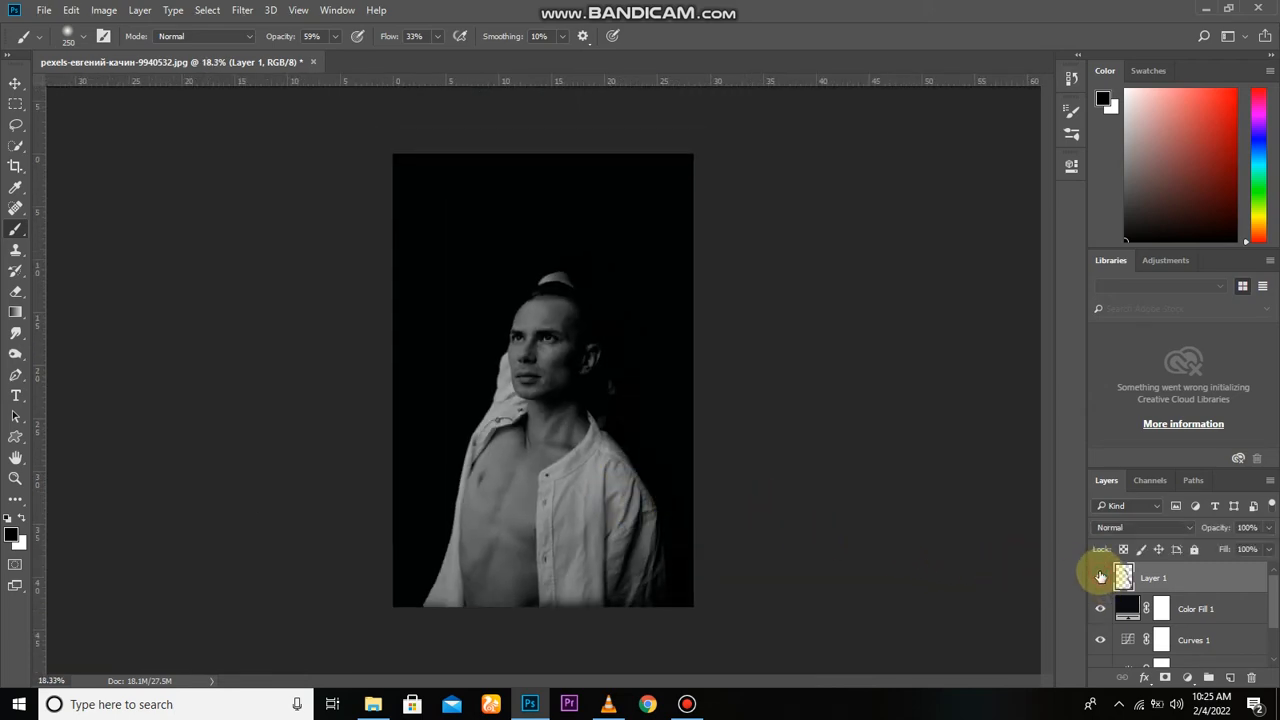
{"action": "left_click", "coordinate": [1100, 576]}
{"action": "left_click", "coordinate": [1099, 576]}
{"action": "left_click", "coordinate": [1100, 576]}
{"action": "left_click", "coordinate": [1100, 576]}
- Brush more soft black over the background beside the neck, shoulder and sleeve, and compare the image with and without Layer 1
{"action": "scroll", "coordinate": [636, 408], "scroll_direction": "up", "scroll_amount": 2}
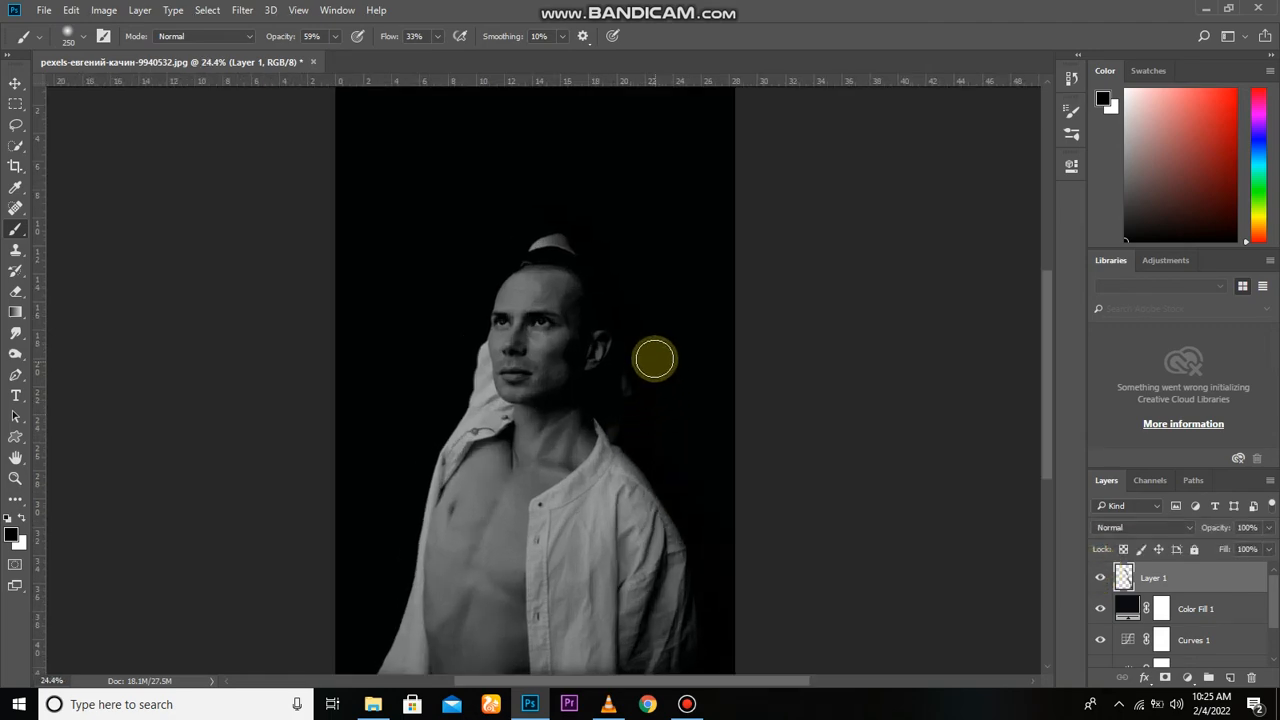
{"action": "mouse_move", "coordinate": [631, 380]}
{"action": "left_mouse_down"}
{"action": "mouse_move", "coordinate": [648, 397]}
{"action": "mouse_move", "coordinate": [623, 334]}
{"action": "mouse_move", "coordinate": [669, 366]}
{"action": "mouse_move", "coordinate": [674, 454]}
{"action": "mouse_move", "coordinate": [651, 449]}
{"action": "mouse_move", "coordinate": [701, 524]}
{"action": "mouse_move", "coordinate": [748, 549]}
{"action": "left_mouse_up"}
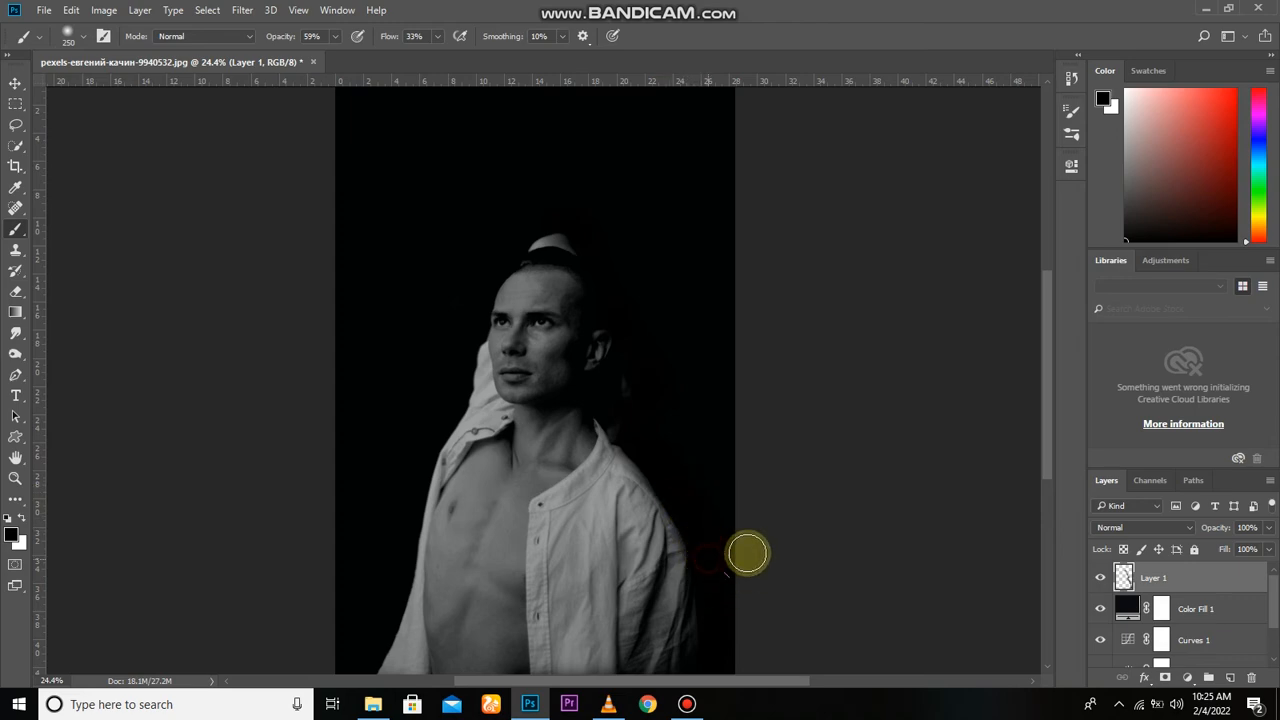
{"action": "key", "text": "ctrl+minus"}
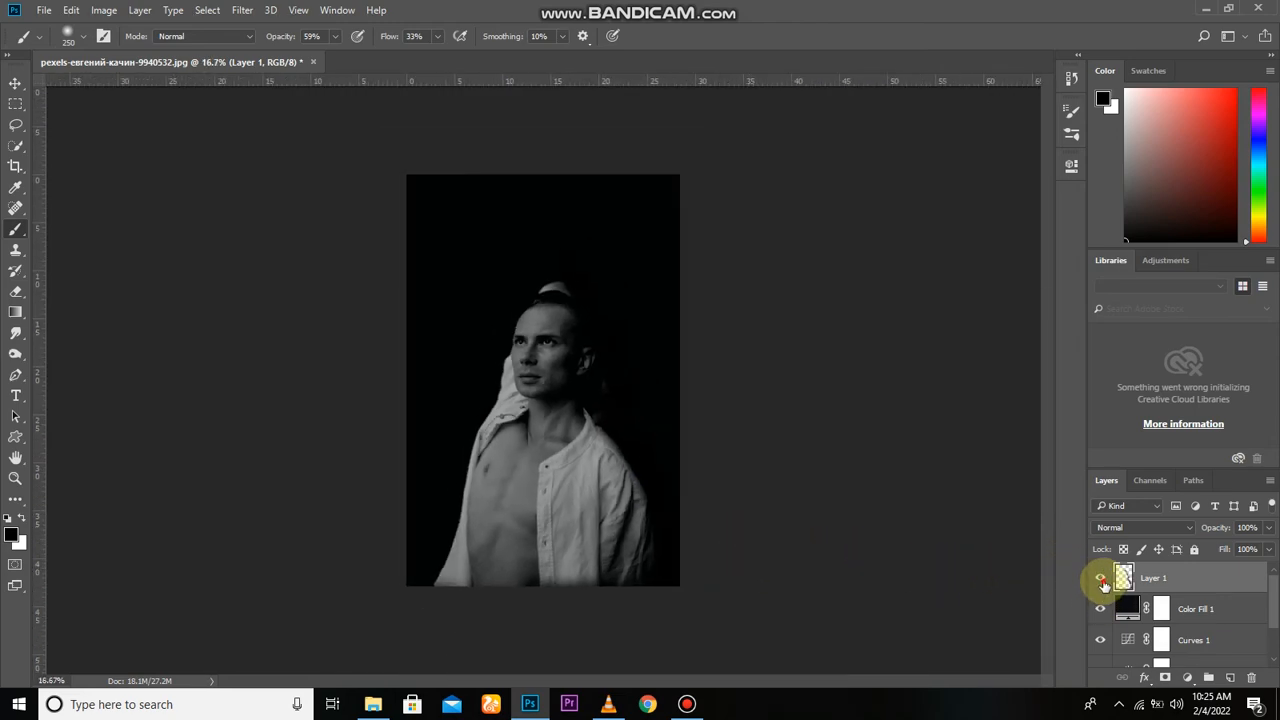
{"action": "left_click", "coordinate": [1101, 580]}
{"action": "left_click", "coordinate": [1101, 580]}
- Reduce the brush size to 80 and paint black shading along the shirt's sleeve seam and the folds of the upper sleeve
{"action": "scroll", "coordinate": [651, 580], "scroll_direction": "up", "scroll_amount": 5}
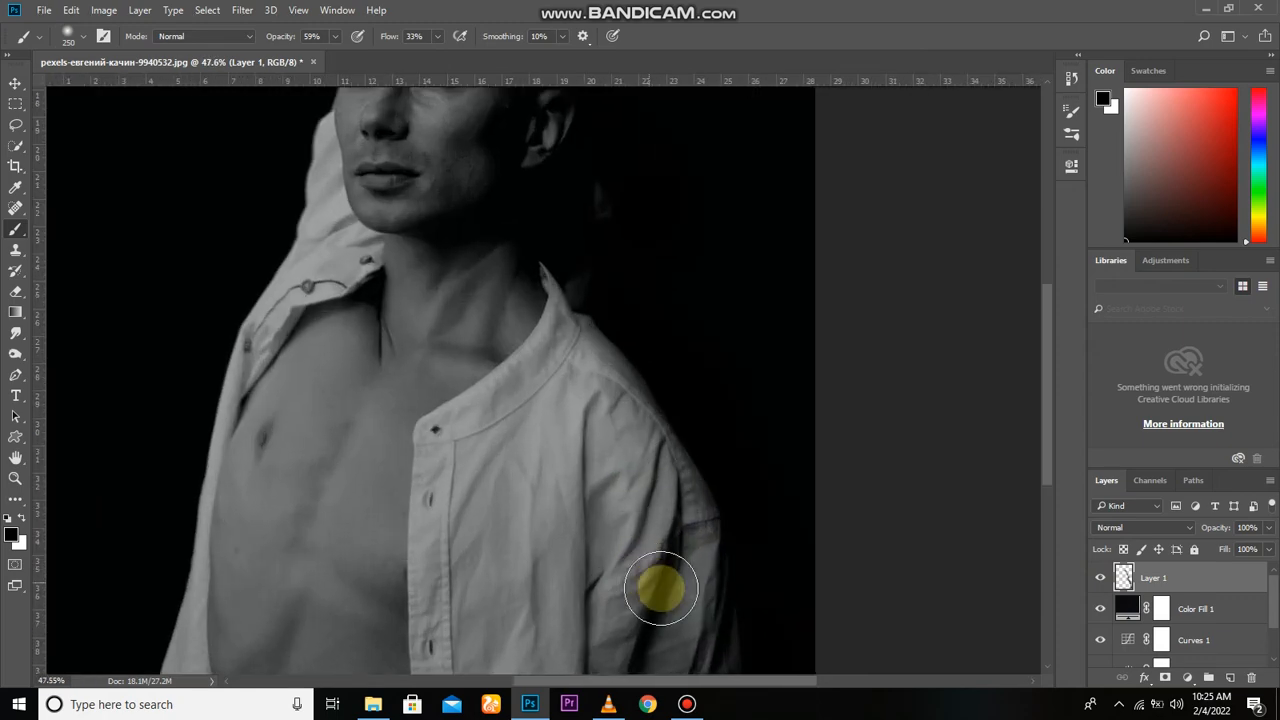
{"action": "mouse_move", "coordinate": [661, 588]}
{"action": "left_mouse_down"}
{"action": "mouse_move", "coordinate": [686, 600]}
{"action": "mouse_move", "coordinate": [664, 580]}
{"action": "left_mouse_up"}
{"action": "key", "text": "bracketleft"}
{"action": "key", "text": "bracketleft"}
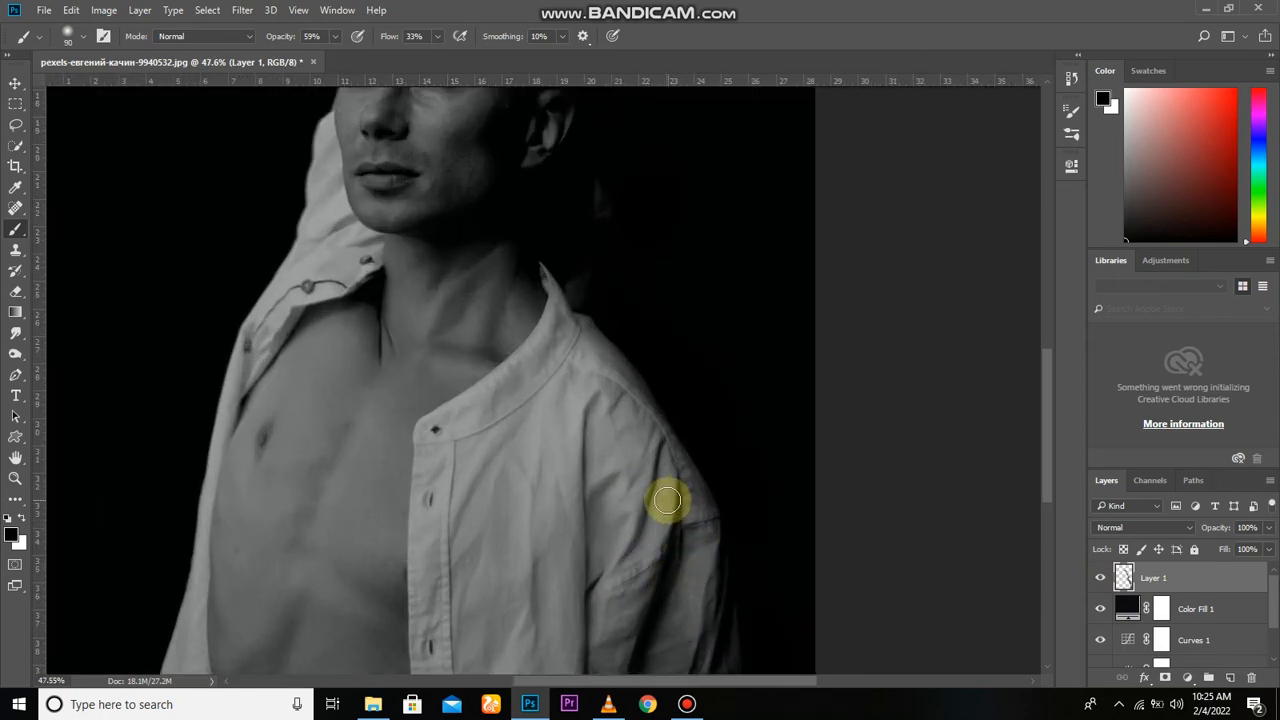
{"action": "key", "text": "bracketleft"}
{"action": "mouse_move", "coordinate": [667, 500]}
{"action": "left_mouse_down"}
{"action": "mouse_move", "coordinate": [686, 503]}
{"action": "mouse_move", "coordinate": [689, 571]}
{"action": "mouse_move", "coordinate": [678, 546]}
{"action": "mouse_move", "coordinate": [657, 594]}
{"action": "mouse_move", "coordinate": [673, 427]}
{"action": "left_mouse_up"}
{"action": "key", "text": "space"}
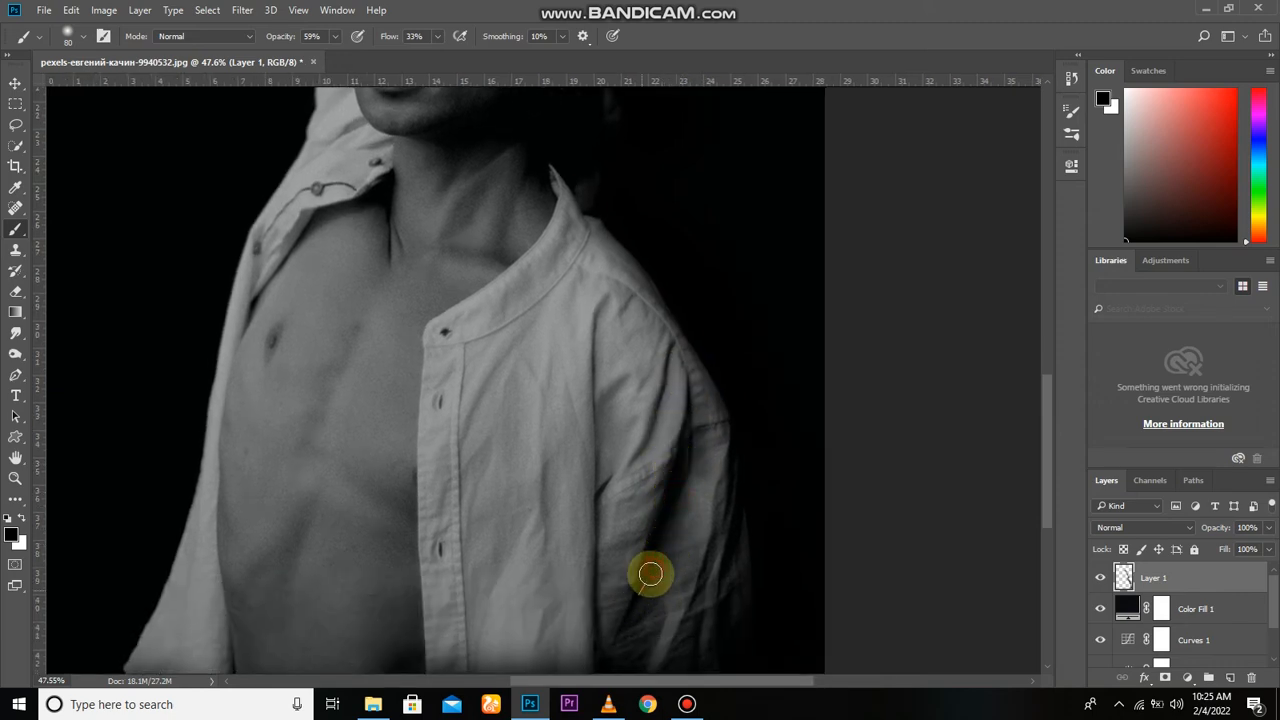
{"action": "mouse_move", "coordinate": [650, 574]}
{"action": "left_mouse_down"}
{"action": "mouse_move", "coordinate": [628, 614]}
{"action": "mouse_move", "coordinate": [636, 606]}
{"action": "left_mouse_up"}
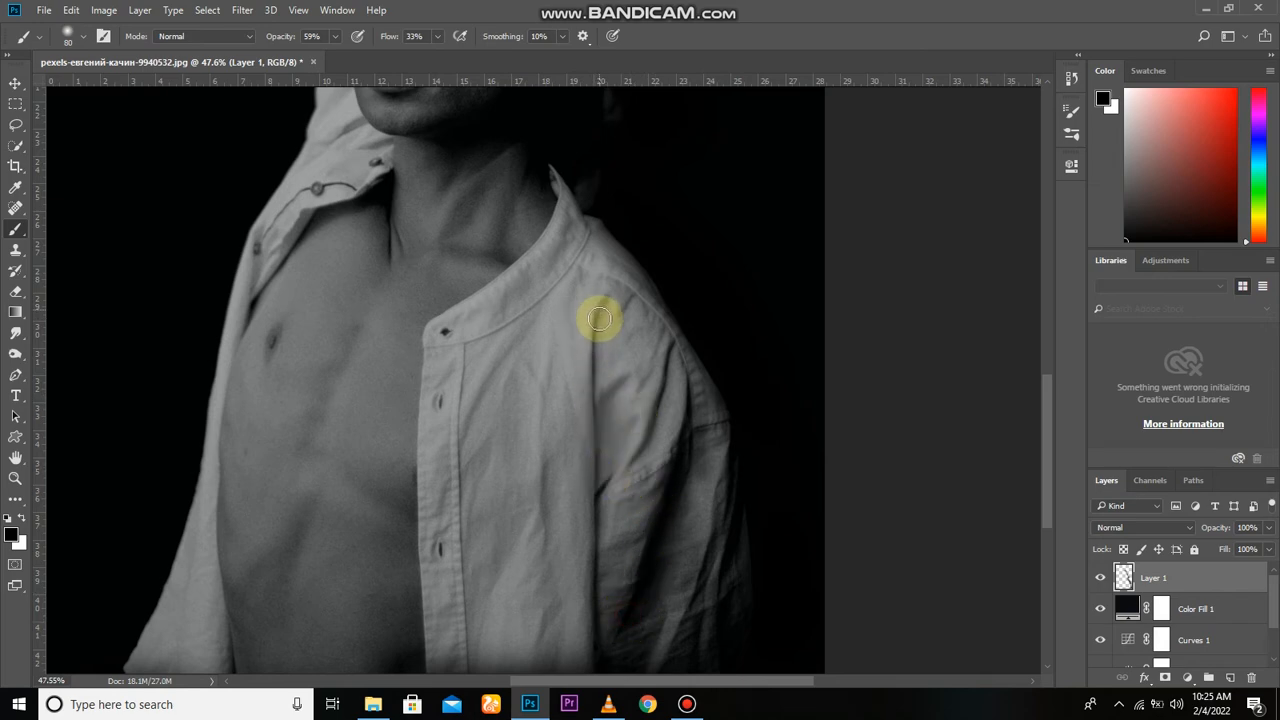
{"action": "mouse_move", "coordinate": [599, 320]}
{"action": "left_mouse_down"}
{"action": "mouse_move", "coordinate": [590, 370]}
{"action": "mouse_move", "coordinate": [597, 341]}
{"action": "mouse_move", "coordinate": [614, 407]}
{"action": "mouse_move", "coordinate": [596, 370]}
{"action": "mouse_move", "coordinate": [610, 632]}
{"action": "left_mouse_up"}
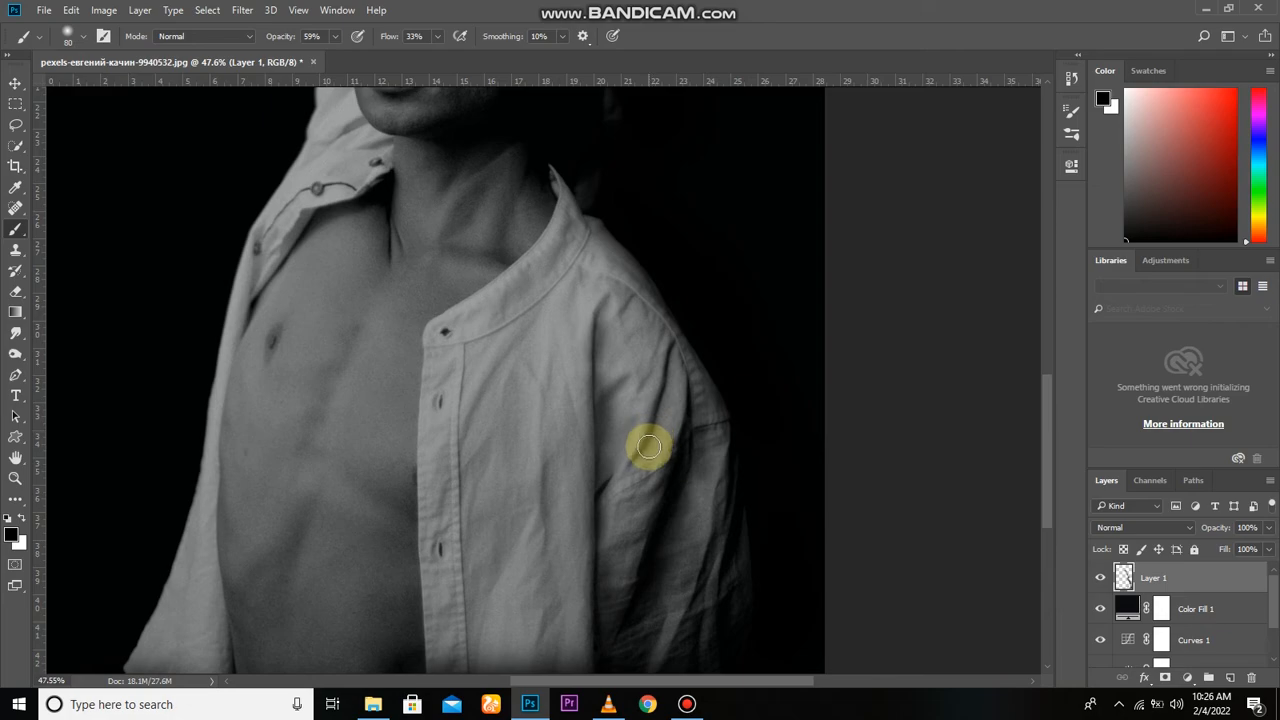
- Deepen the shadows in the lower sleeve folds and at the sleeve's outer edge with the black brush
{"action": "left_click_drag", "start_coordinate": [705, 613], "coordinate": [696, 639]}
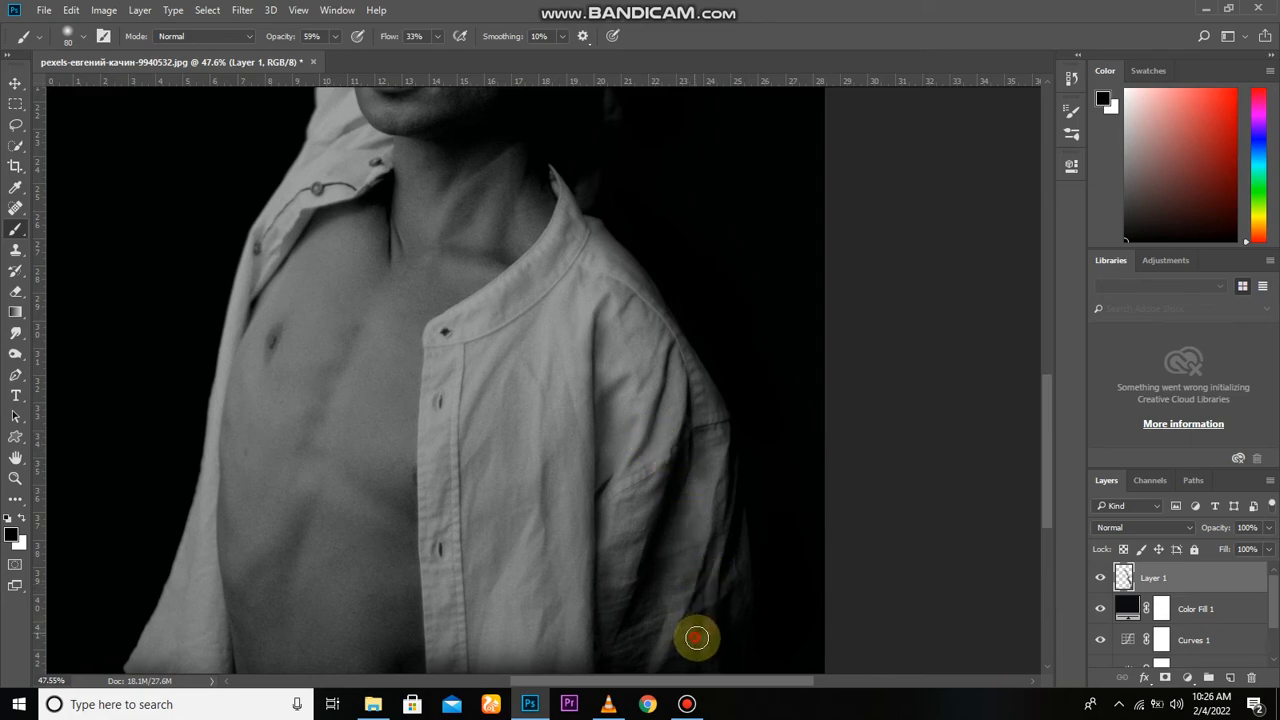
{"action": "left_click_drag", "start_coordinate": [754, 603], "coordinate": [760, 465]}
{"action": "left_click_drag", "start_coordinate": [690, 515], "coordinate": [677, 537]}
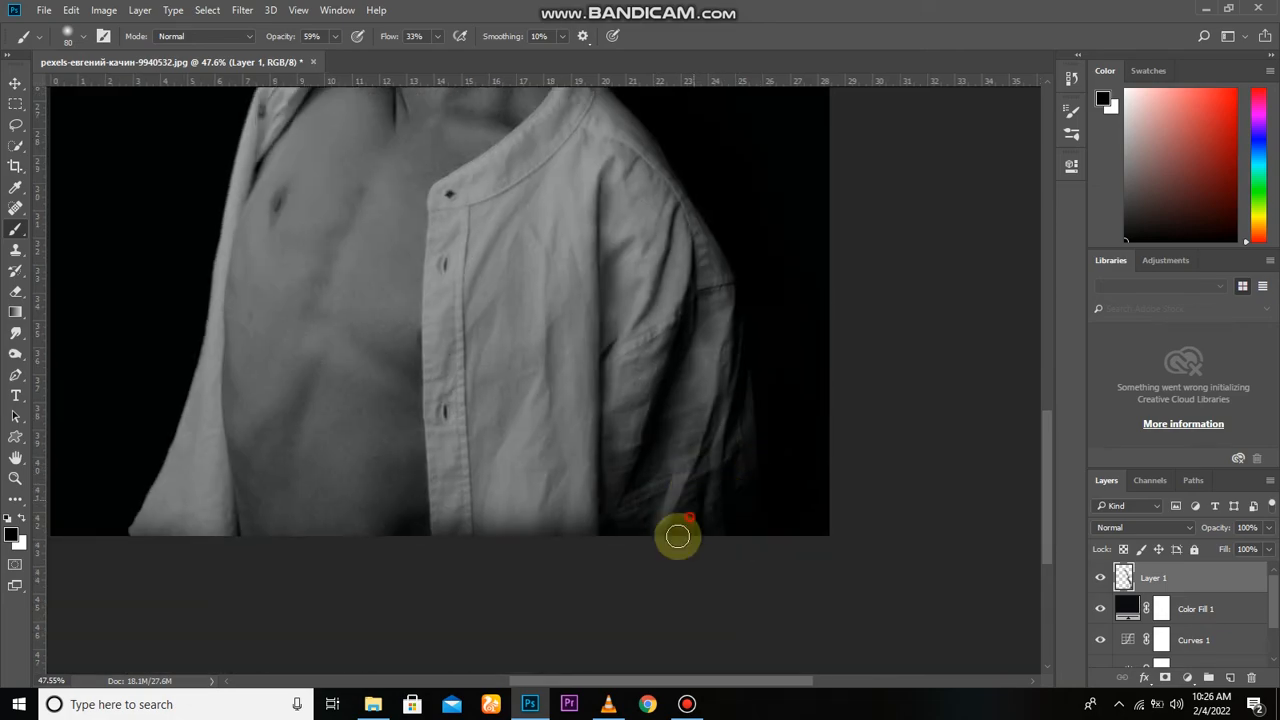
{"action": "left_click_drag", "start_coordinate": [663, 477], "coordinate": [634, 503]}
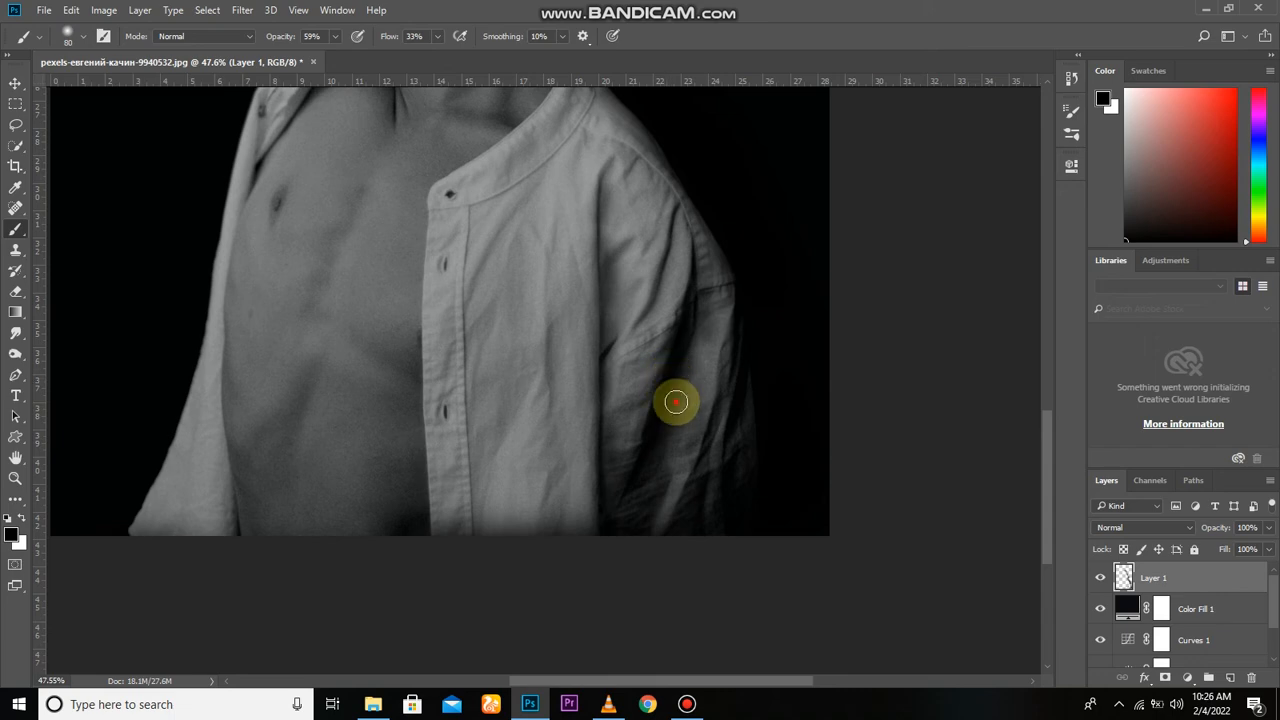
{"action": "left_click_drag", "start_coordinate": [694, 354], "coordinate": [699, 392]}
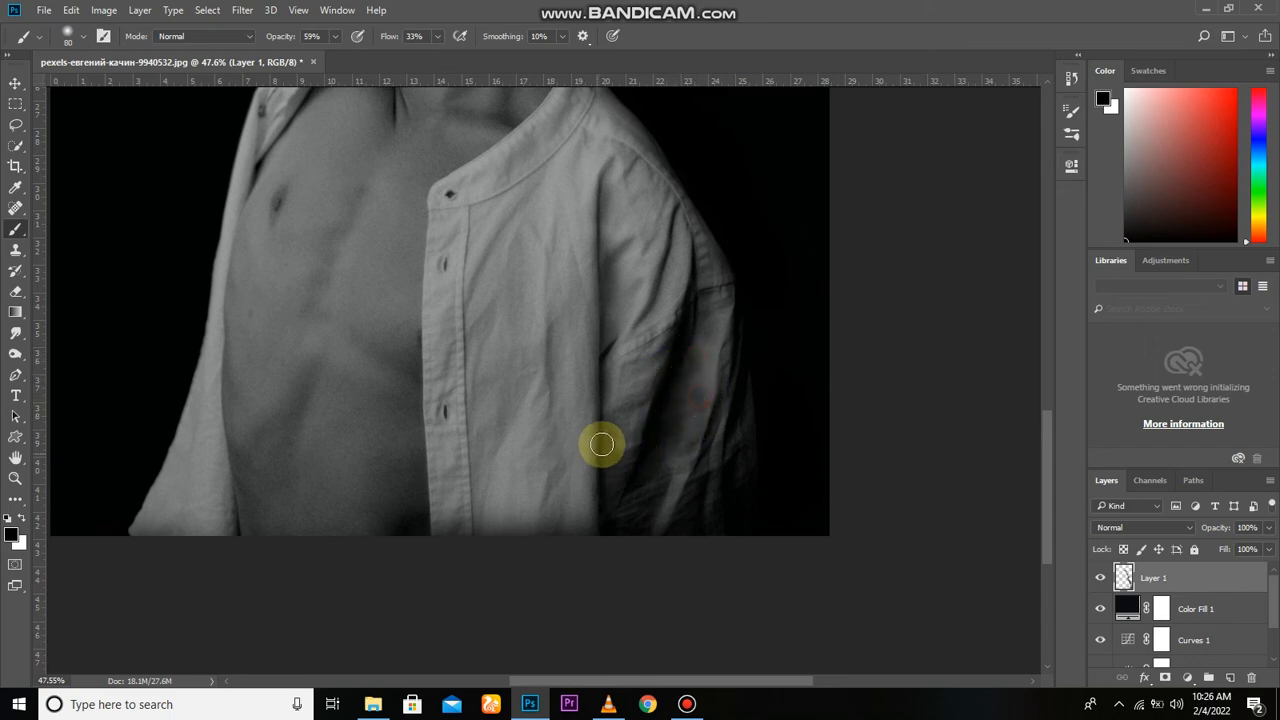
- Shade the neck beside the collar, the underside of the jaw and the cheek in front of the ear with black
{"action": "scroll", "coordinate": [585, 420], "scroll_direction": "down", "scroll_amount": 2}
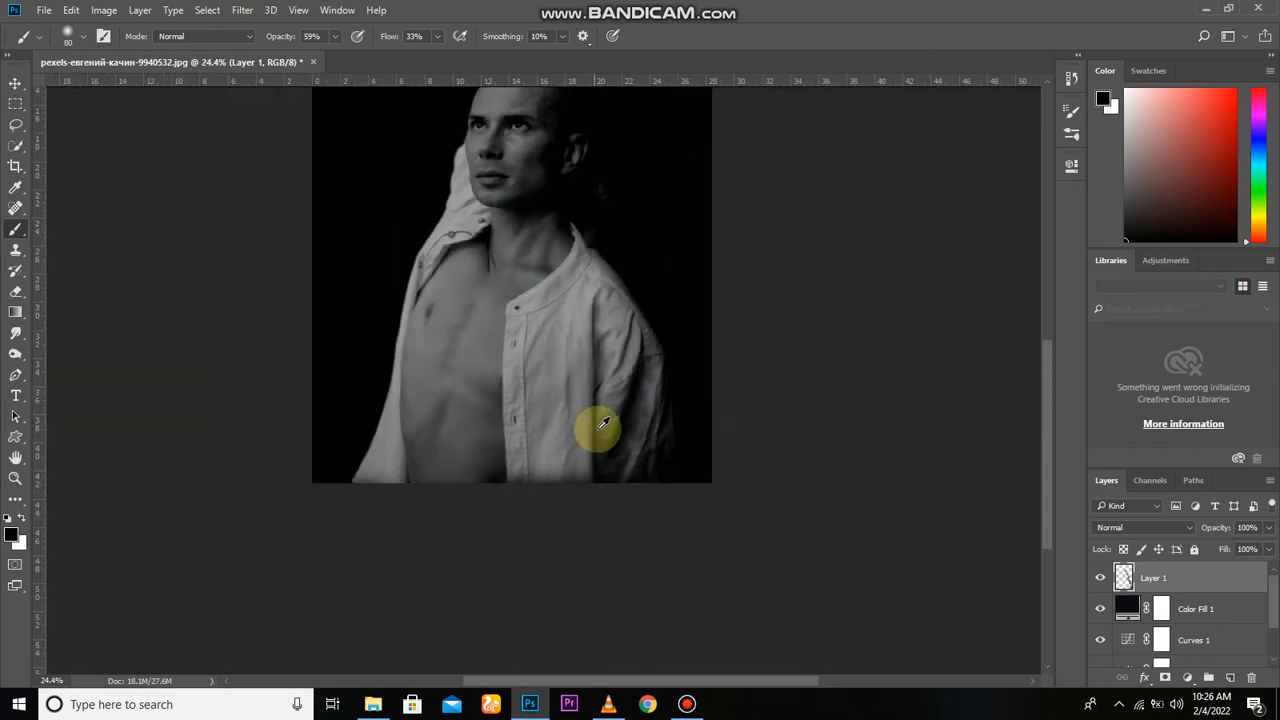
{"action": "scroll", "coordinate": [608, 399], "scroll_direction": "up", "scroll_amount": 2}
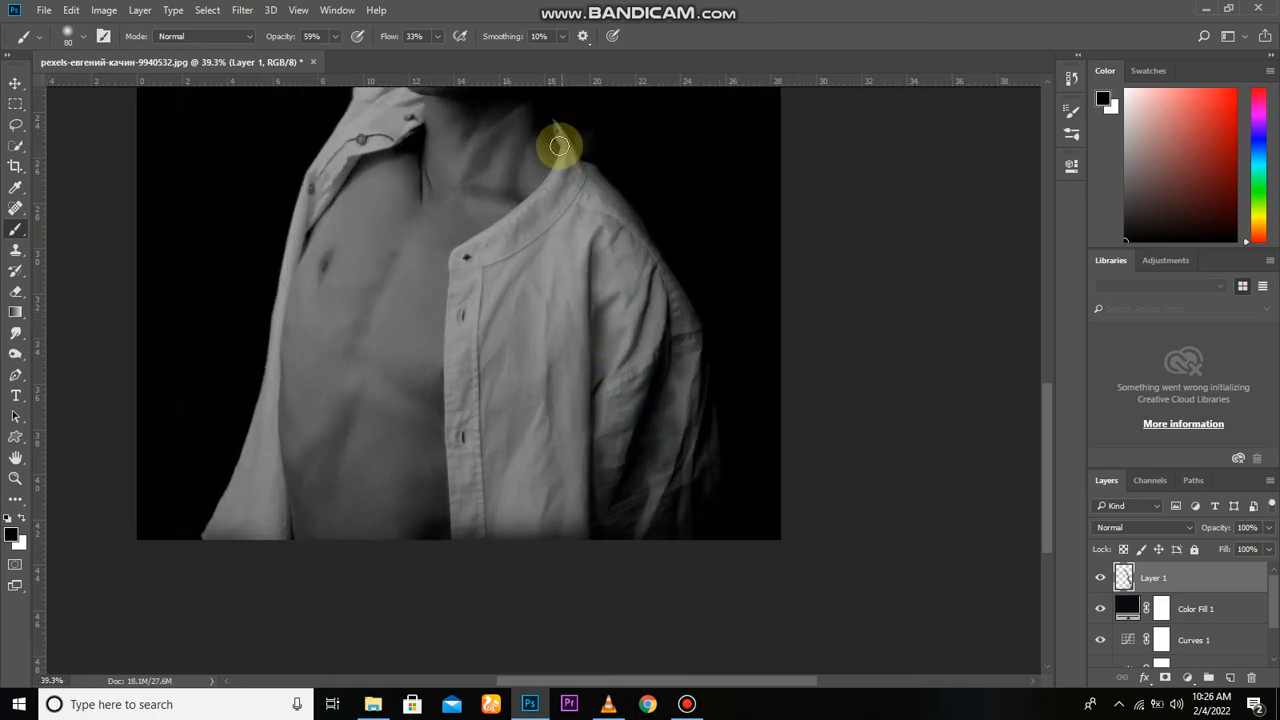
{"action": "mouse_move", "coordinate": [548, 121]}
{"action": "left_mouse_down"}
{"action": "mouse_move", "coordinate": [552, 144]}
{"action": "mouse_move", "coordinate": [536, 128]}
{"action": "left_mouse_up"}
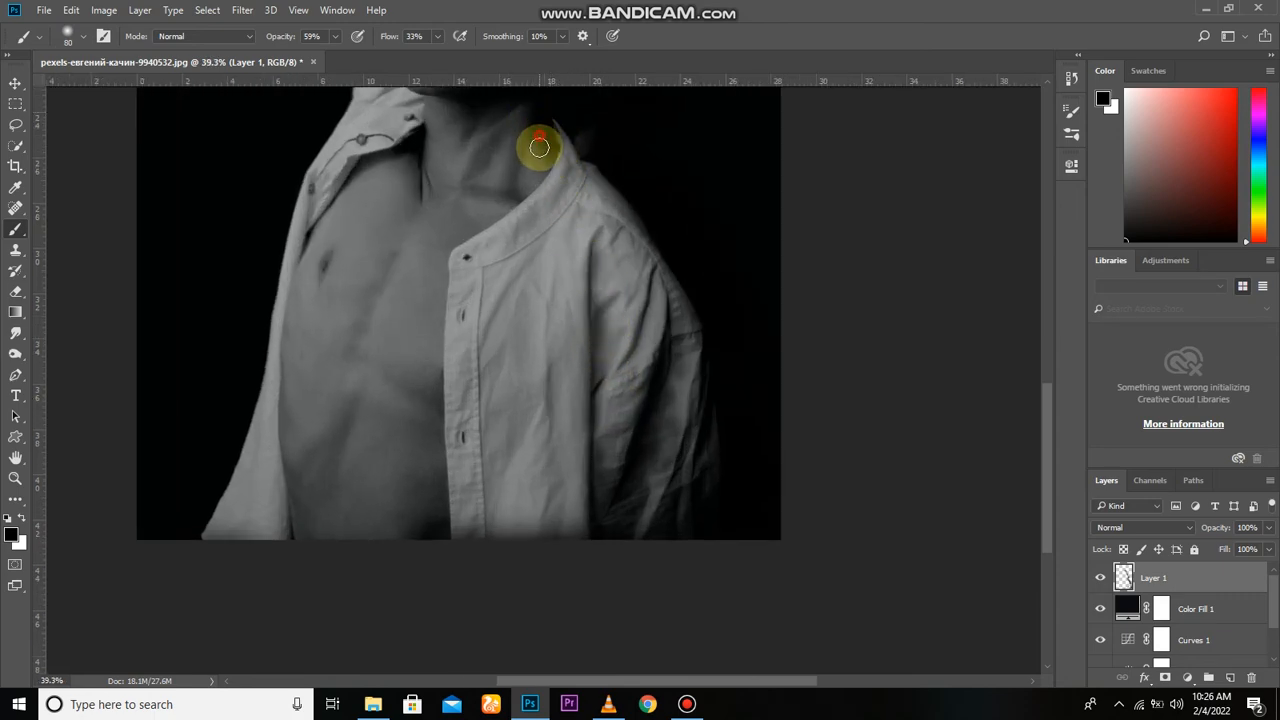
{"action": "left_click_drag", "start_coordinate": [608, 194], "coordinate": [663, 360]}
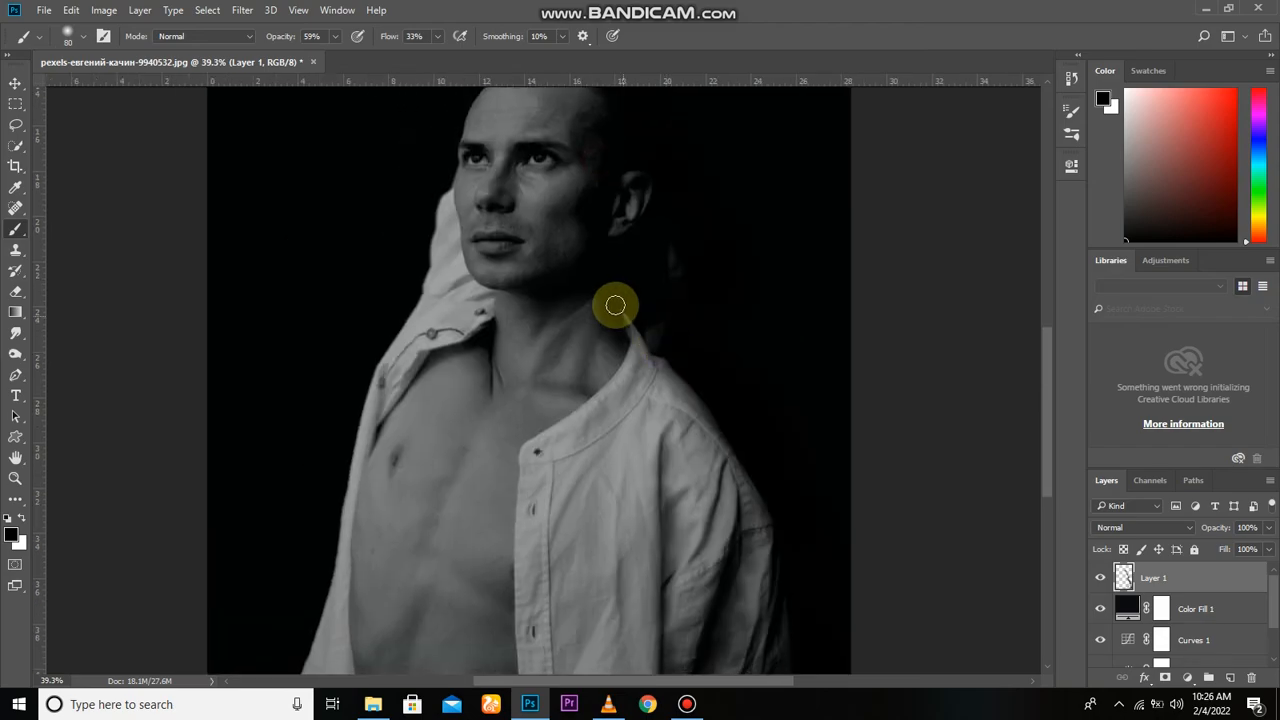
{"action": "left_click_drag", "start_coordinate": [594, 274], "coordinate": [537, 300]}
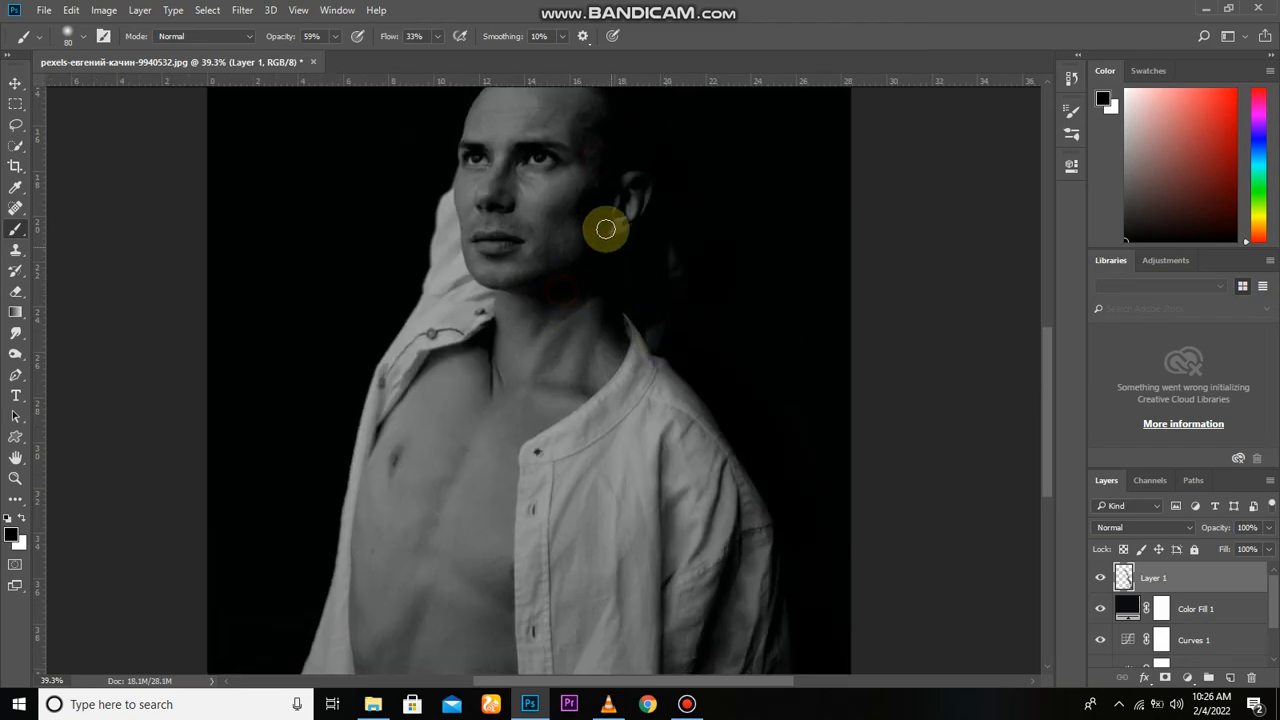
{"action": "left_click_drag", "start_coordinate": [603, 199], "coordinate": [570, 283]}
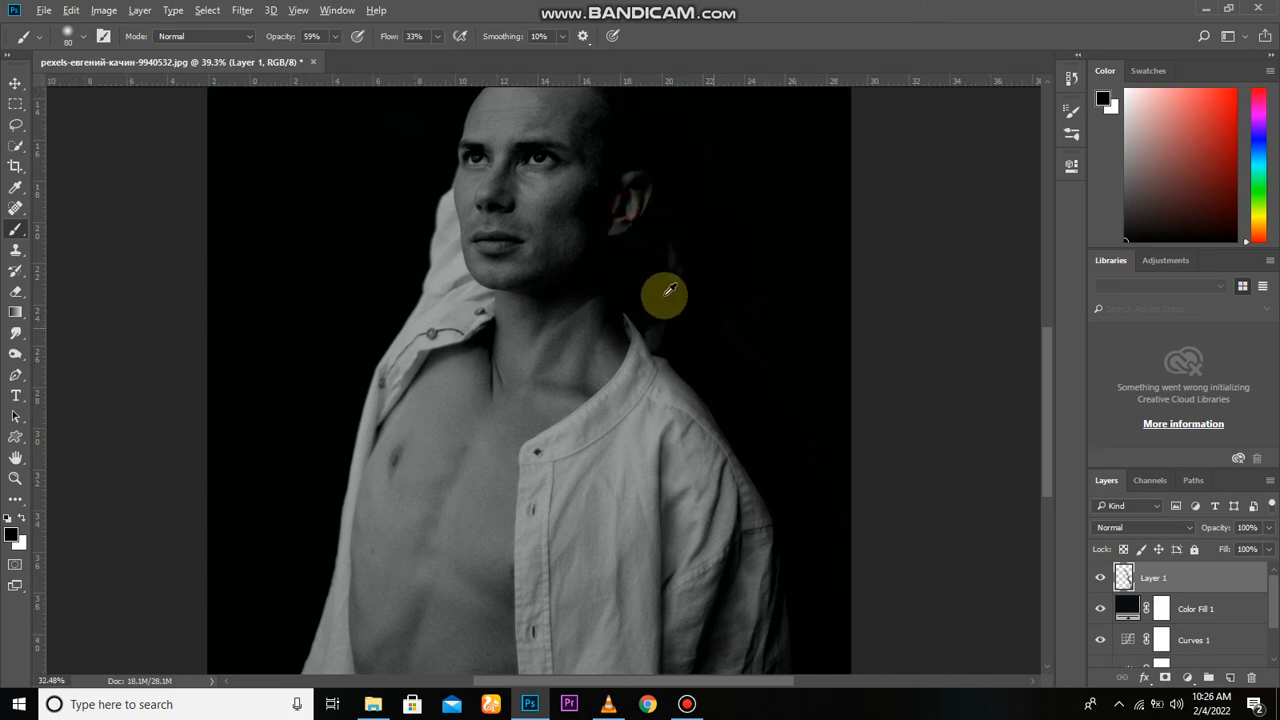
- Darken the shadowed side of the head above the ear and compare the image with and without Layer 1
{"action": "scroll", "coordinate": [663, 291], "scroll_direction": "down", "scroll_amount": 3}
{"action": "scroll", "coordinate": [678, 331], "scroll_direction": "up", "scroll_amount": 2}
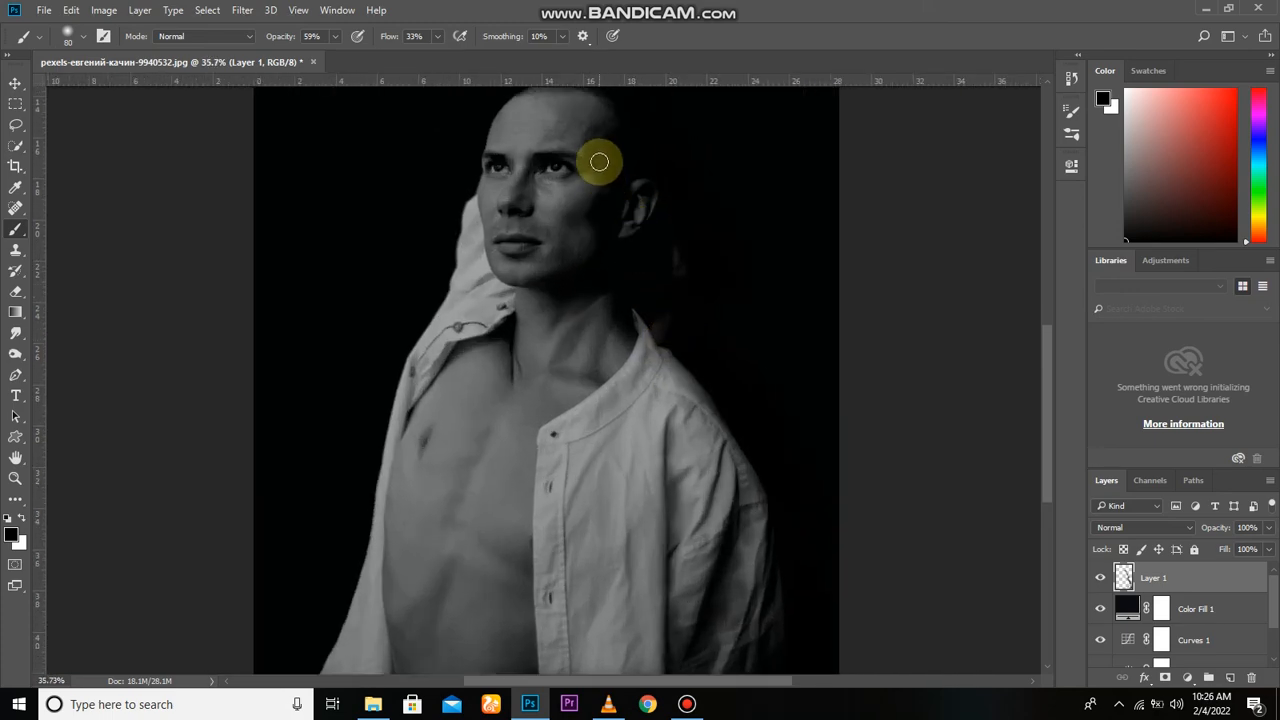
{"action": "left_click", "coordinate": [626, 141]}
{"action": "scroll", "coordinate": [651, 240], "scroll_direction": "down", "scroll_amount": 2}
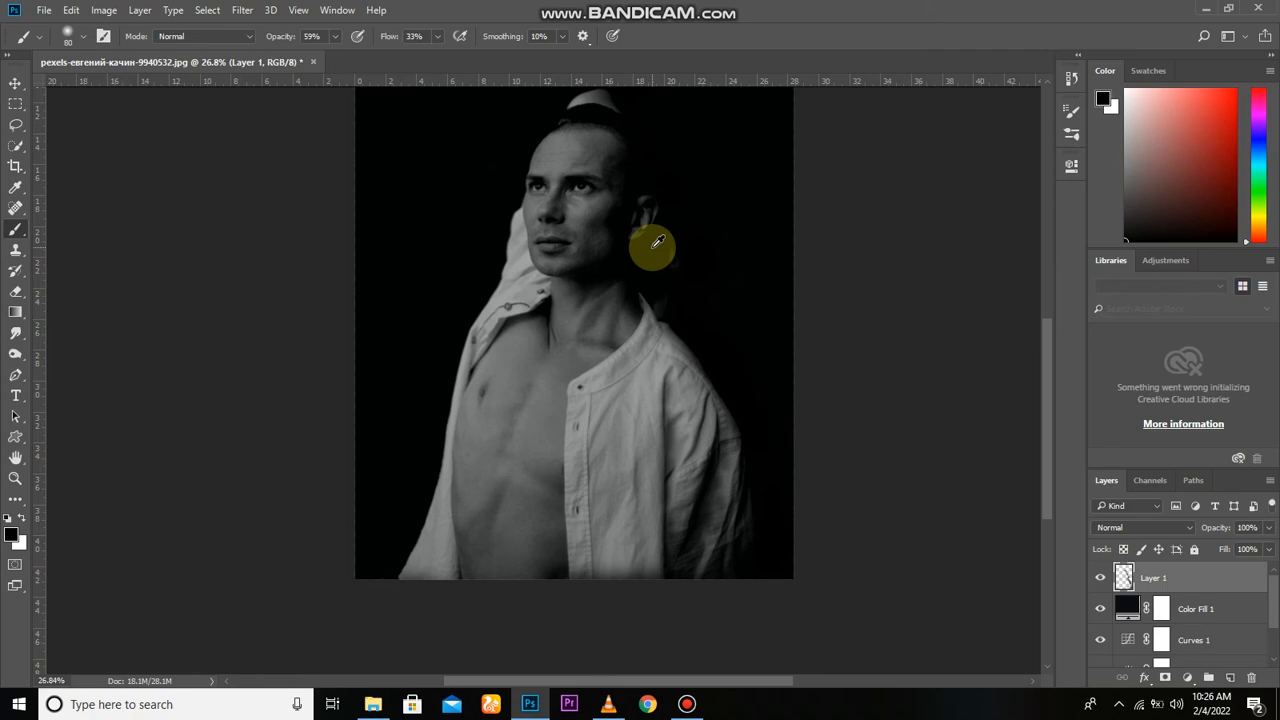
{"action": "left_click", "coordinate": [1101, 578]}
{"action": "left_click", "coordinate": [1101, 578]}
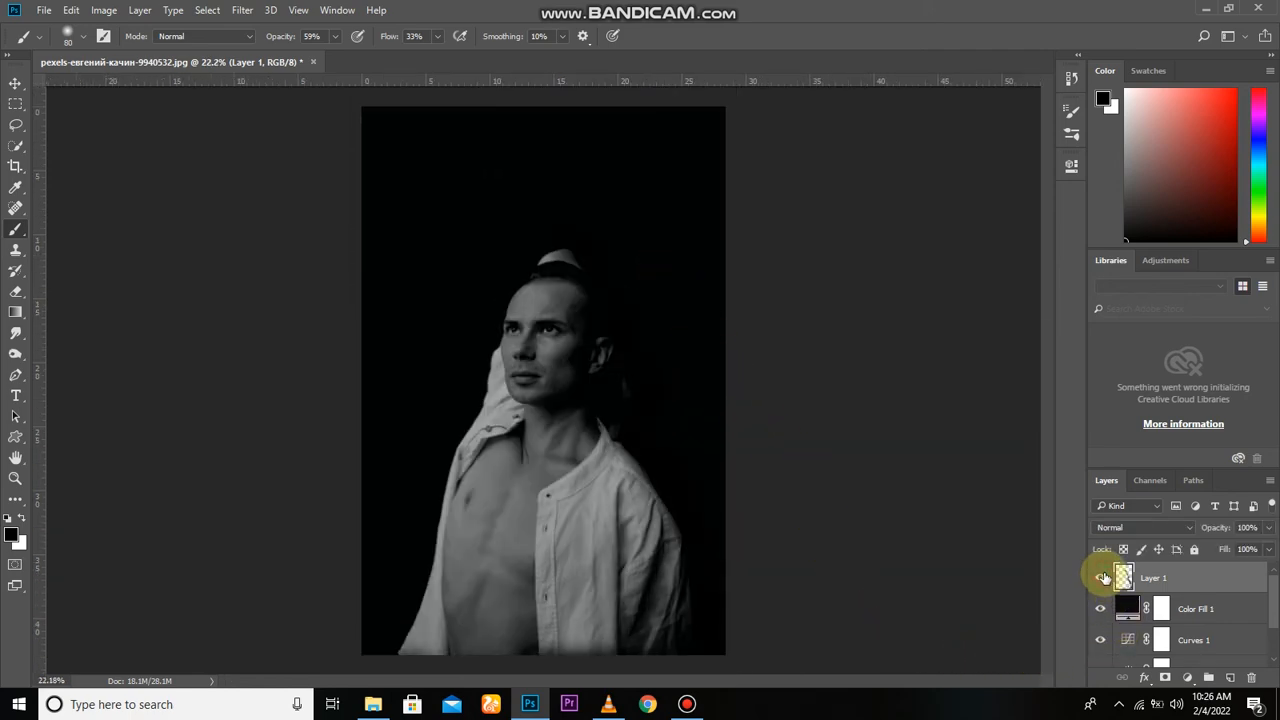
{"action": "left_click", "coordinate": [1101, 578]}
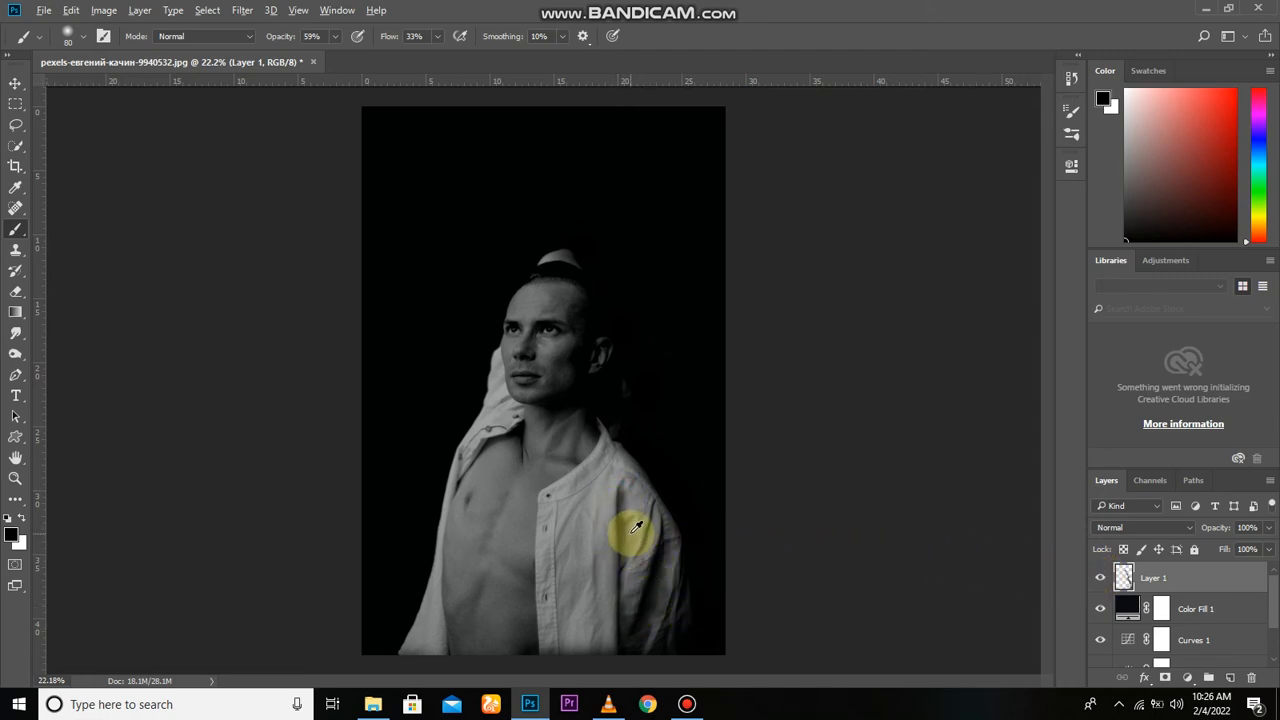
- Switch the brush color to white, lower the brush opacity to 31% and paint soft highlights on the upper sleeve folds
{"action": "scroll", "coordinate": [634, 528], "scroll_direction": "up", "scroll_amount": 2}
{"action": "key", "text": "x"}
{"action": "left_click", "coordinate": [631, 462]}
{"action": "left_click_drag", "start_coordinate": [640, 514], "coordinate": [630, 457]}
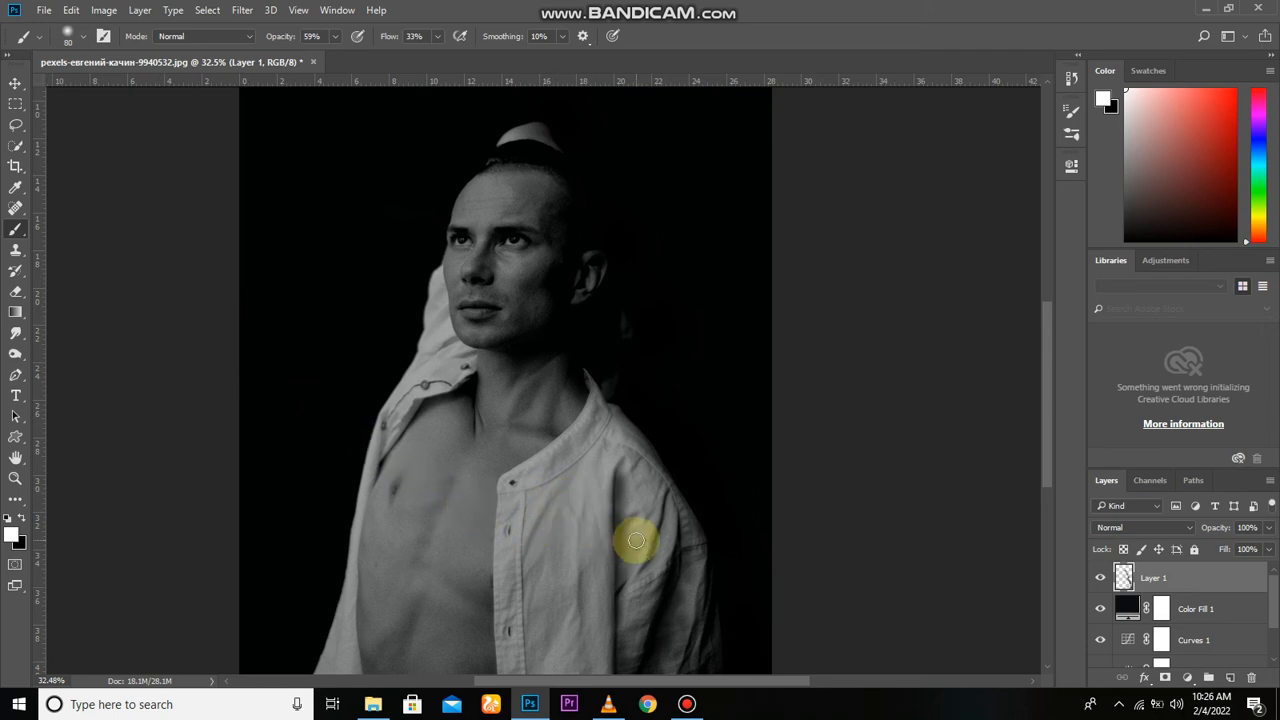
{"action": "left_click_drag", "start_coordinate": [626, 501], "coordinate": [623, 569]}
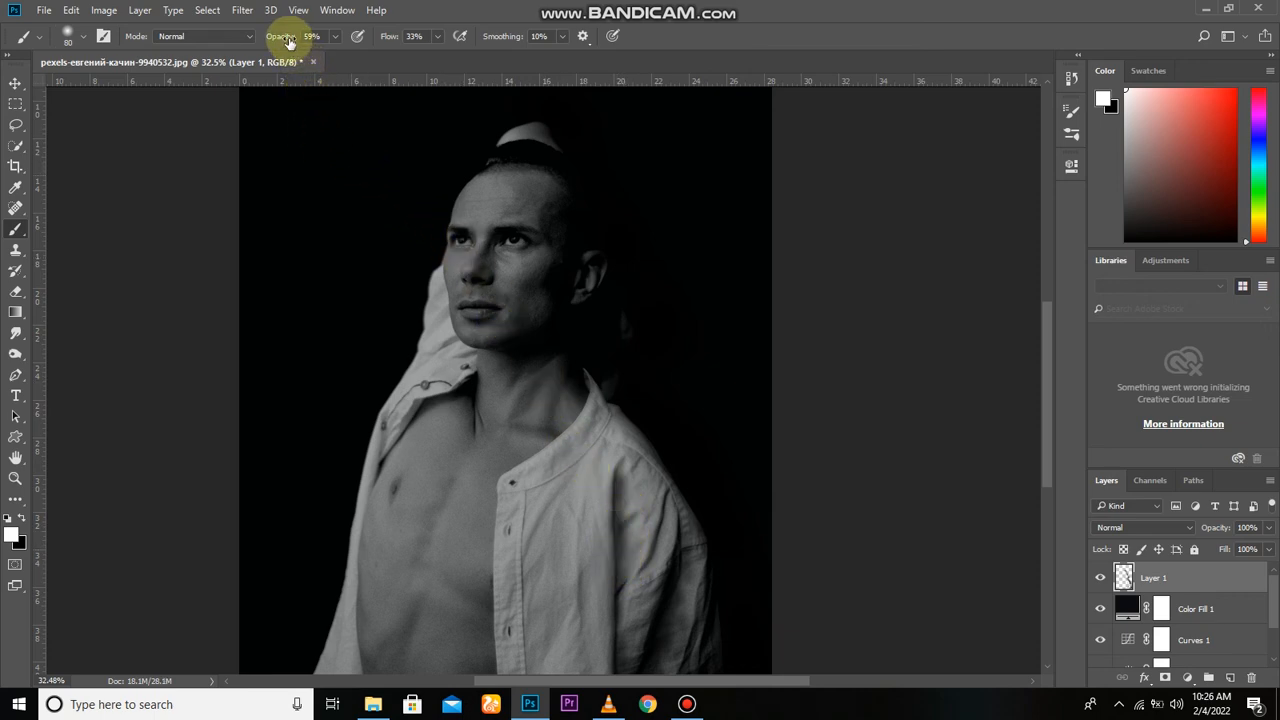
{"action": "left_click_drag", "start_coordinate": [271, 48], "coordinate": [264, 48]}
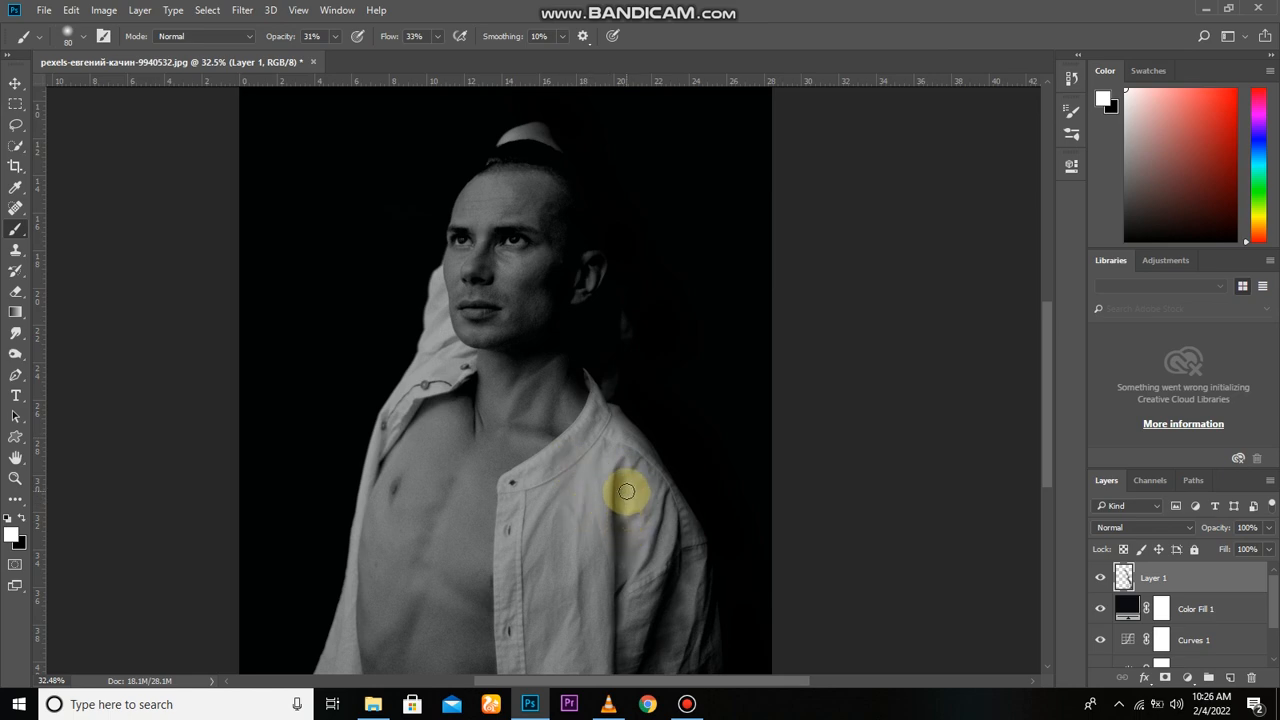
{"action": "left_click_drag", "start_coordinate": [633, 552], "coordinate": [625, 472]}
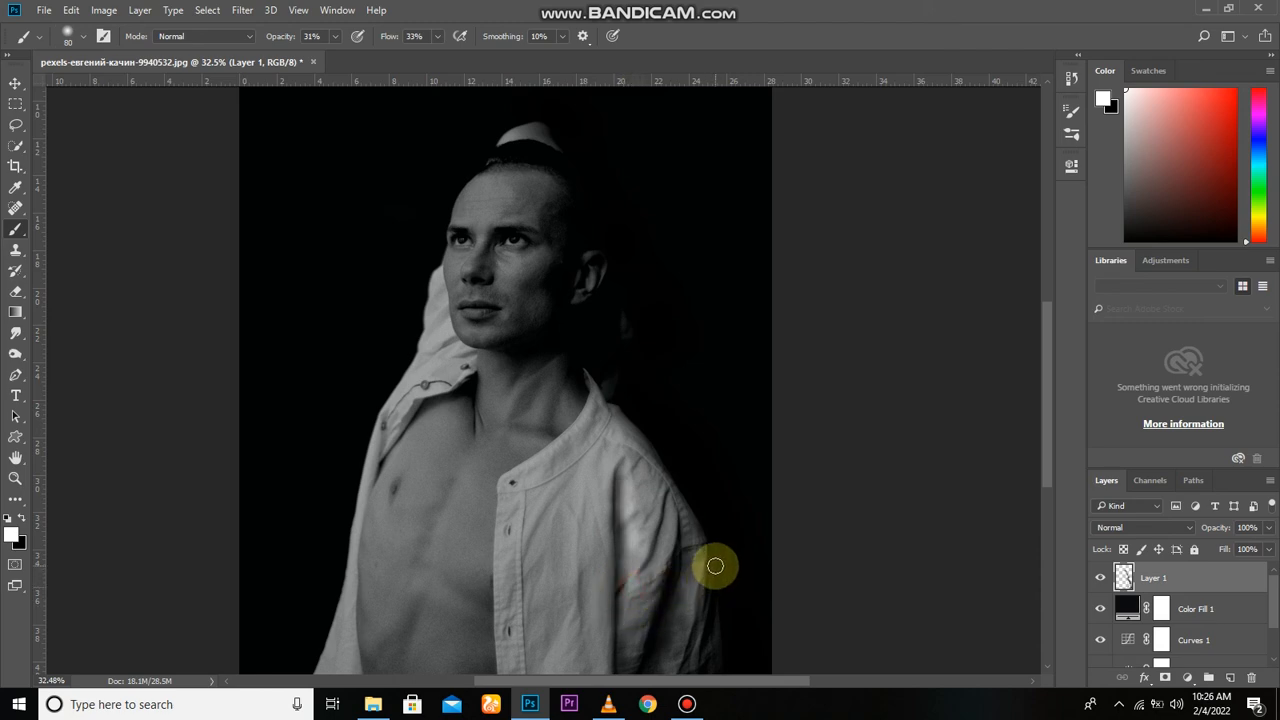
- Switch to the Move tool and examine the finished low-key portrait both as a whole and close up
{"action": "scroll", "coordinate": [684, 531], "scroll_direction": "down", "scroll_amount": 1}
{"action": "scroll", "coordinate": [700, 545], "scroll_direction": "down", "scroll_amount": 1}
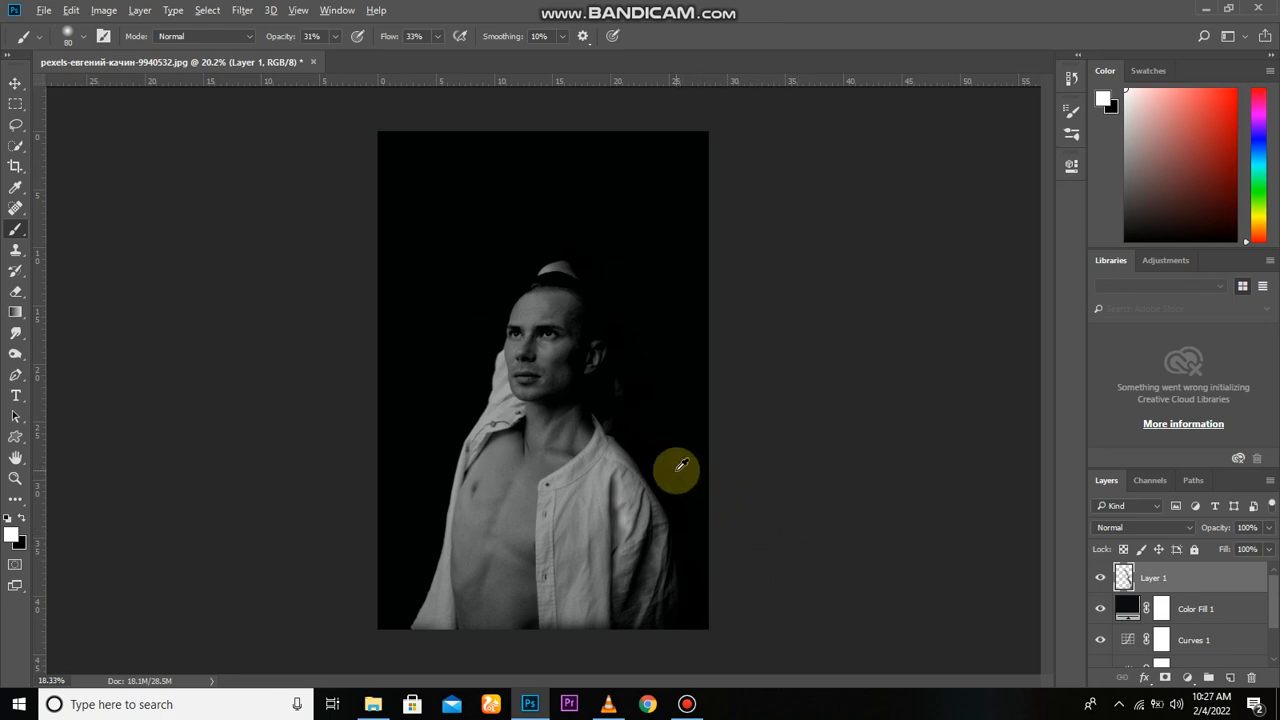
{"action": "scroll", "coordinate": [677, 466], "scroll_direction": "down", "scroll_amount": 1}
{"action": "scroll", "coordinate": [671, 474], "scroll_direction": "up", "scroll_amount": 1}
{"action": "key", "text": "v"}
{"action": "scroll", "coordinate": [668, 476], "scroll_direction": "up", "scroll_amount": 2}
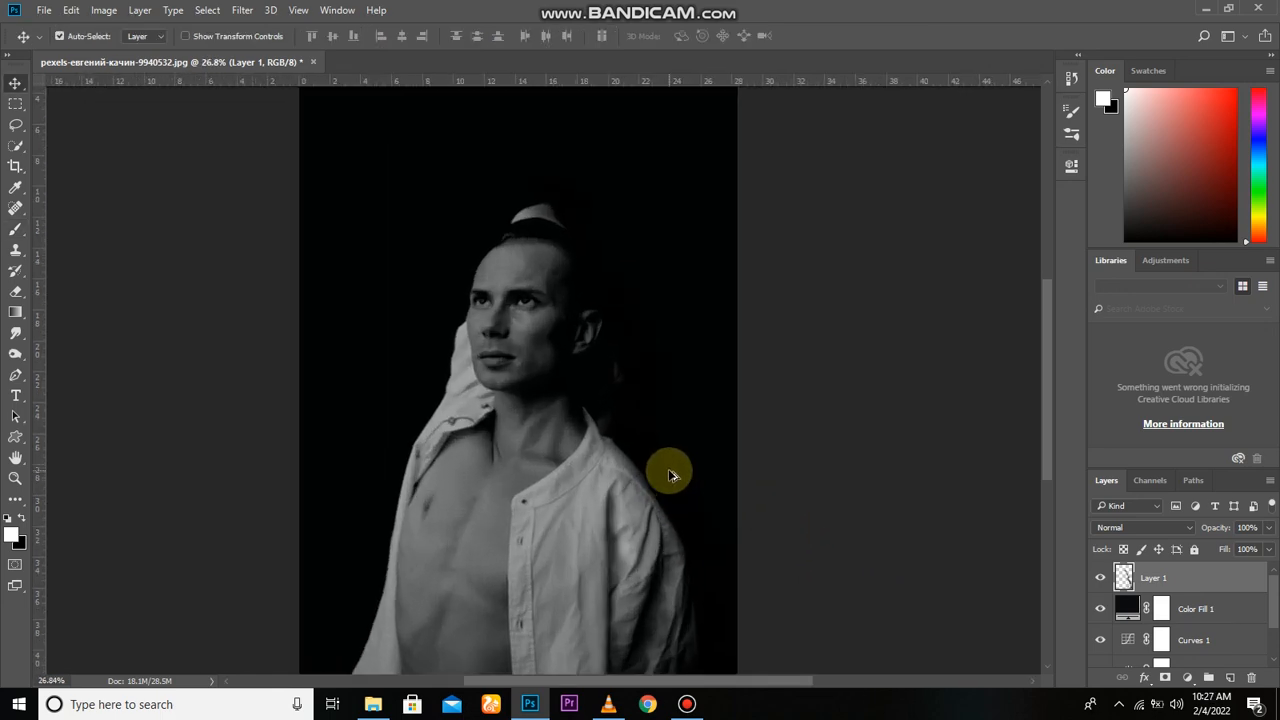
{"action": "scroll", "coordinate": [668, 478], "scroll_direction": "down", "scroll_amount": 1}
{"action": "scroll", "coordinate": [669, 480], "scroll_direction": "up", "scroll_amount": 1}
{"action": "scroll", "coordinate": [668, 480], "scroll_direction": "down", "scroll_amount": 1}
{"action": "scroll", "coordinate": [667, 480], "scroll_direction": "up", "scroll_amount": 2}
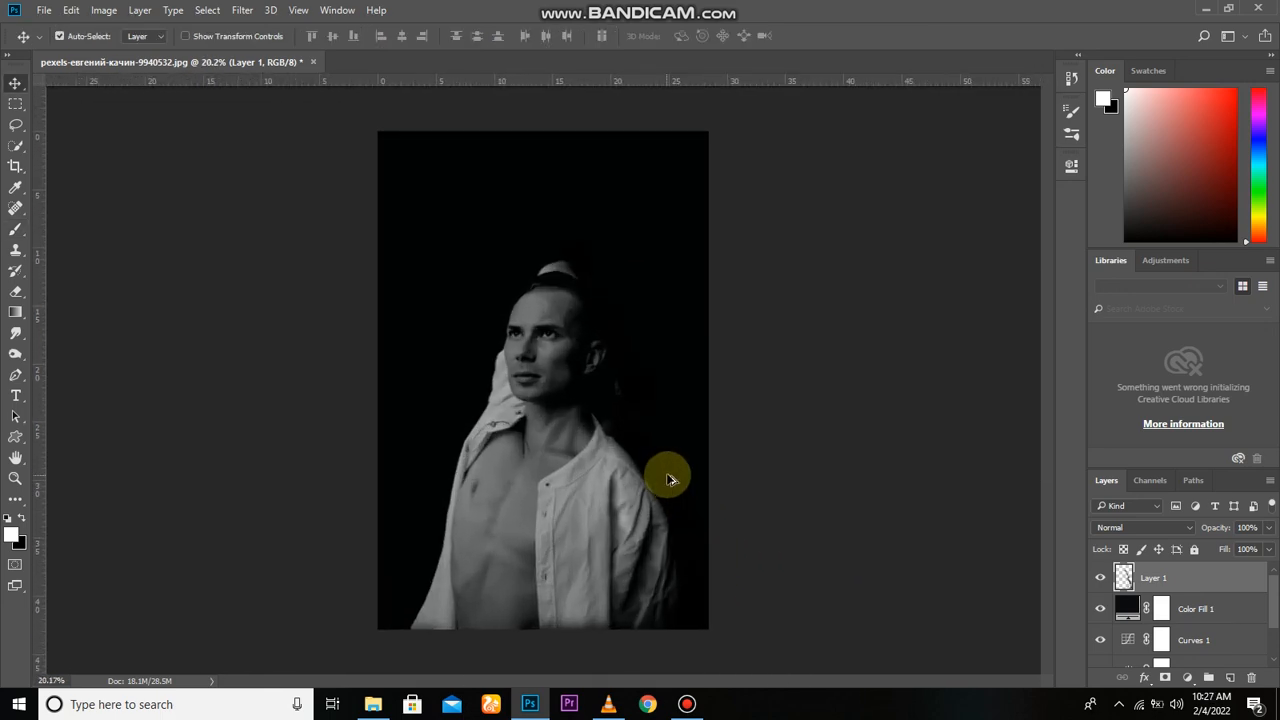
{"action": "scroll", "coordinate": [672, 478], "scroll_direction": "down", "scroll_amount": 1}
{"action": "scroll", "coordinate": [675, 476], "scroll_direction": "up", "scroll_amount": 1}
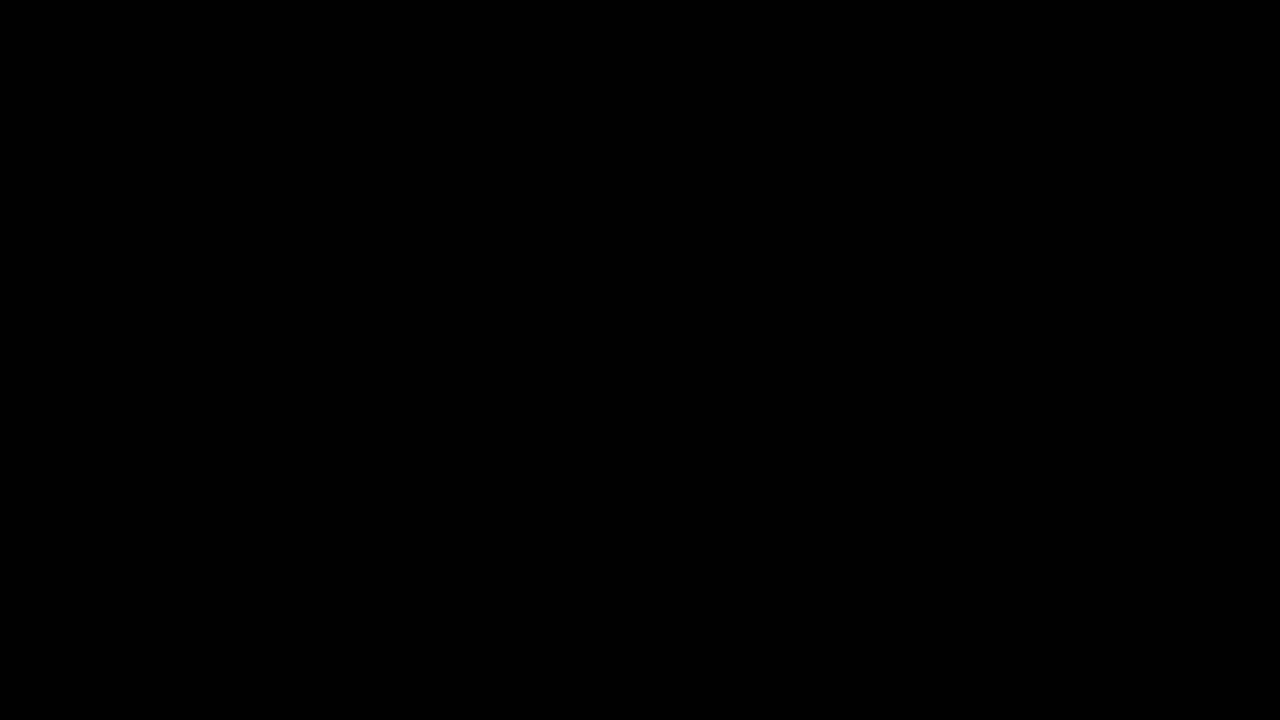